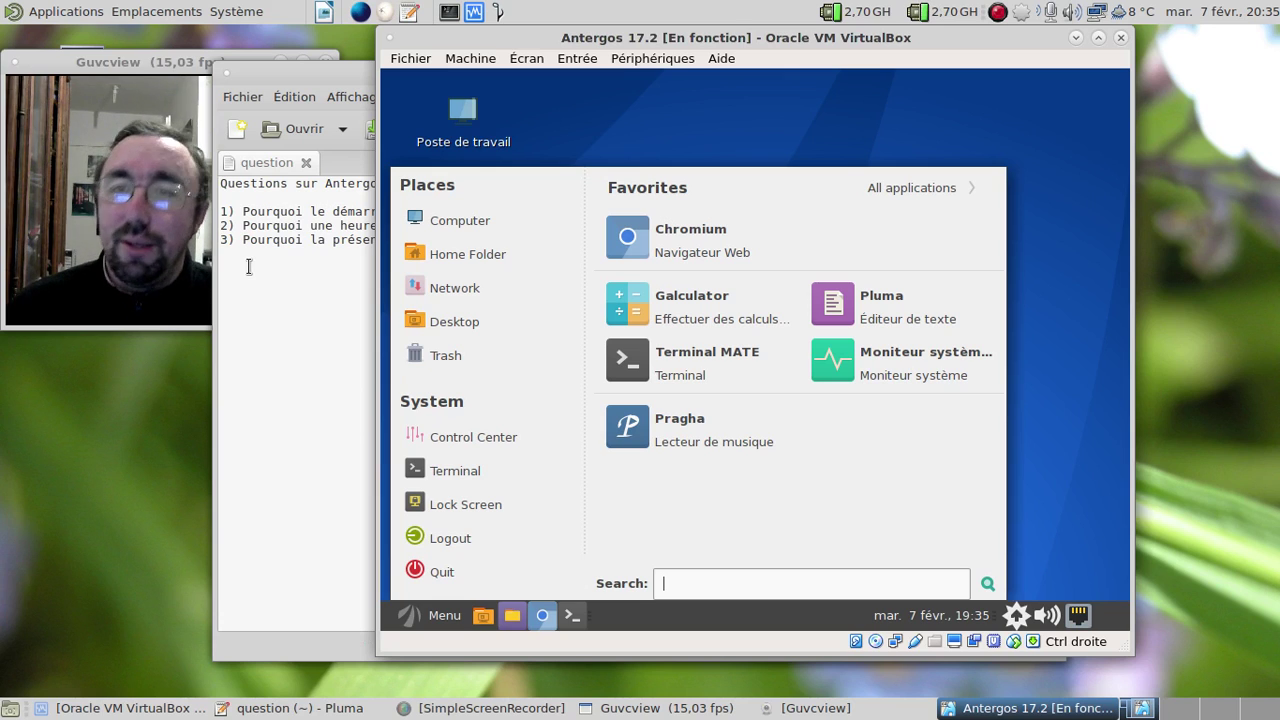
# Step: Open a MATE terminal in the virtual machine and list the link details with ls -alh /etc/localtime
pyautogui.click(661, 373)
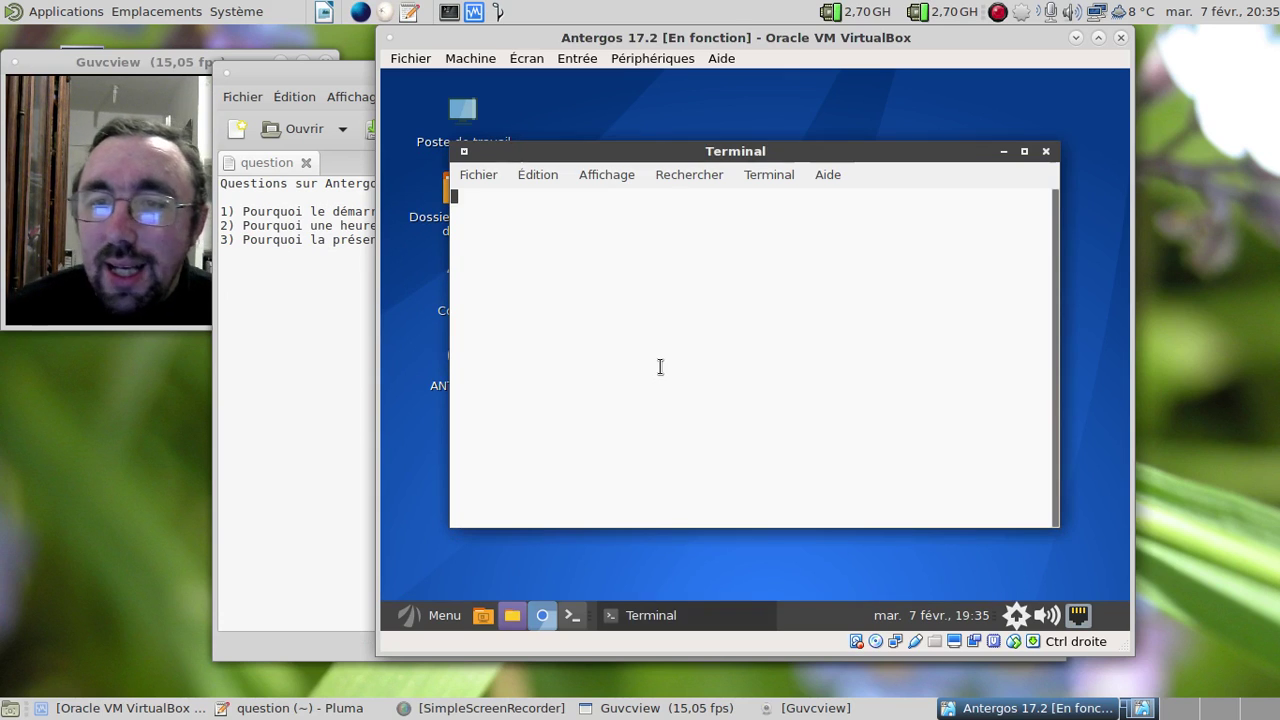
pyautogui.write('l')
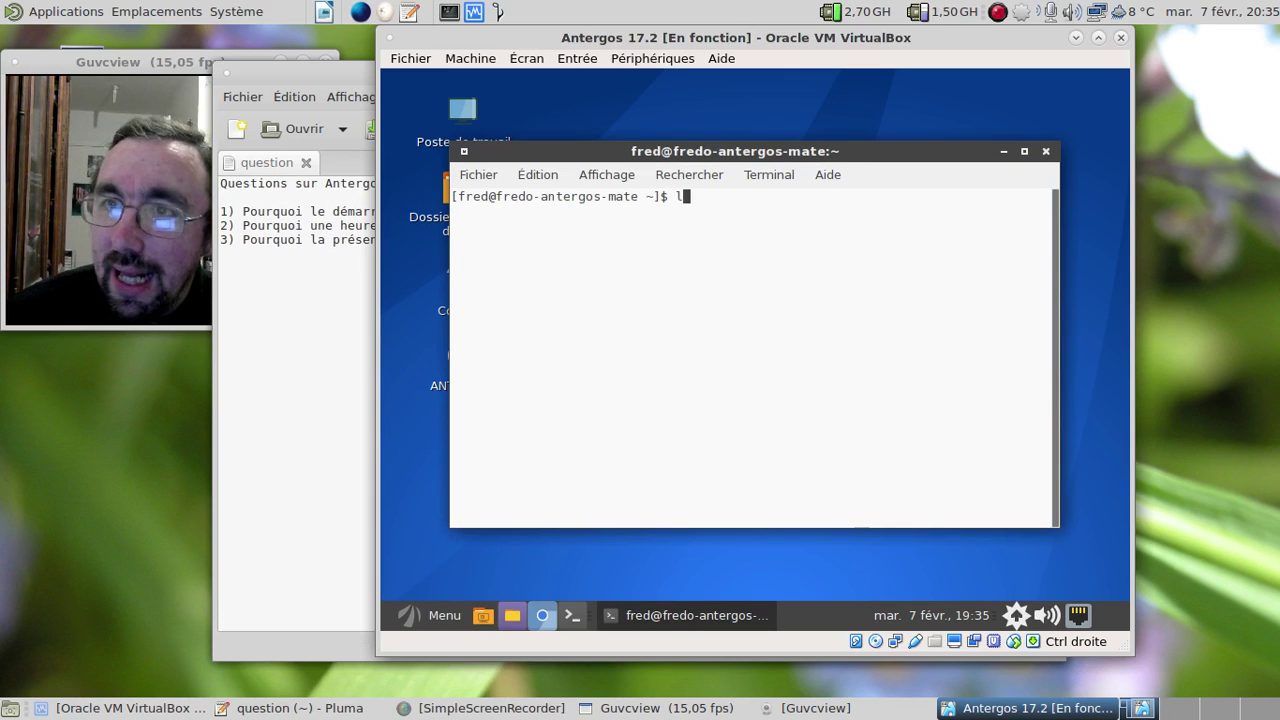
pyautogui.write('s')
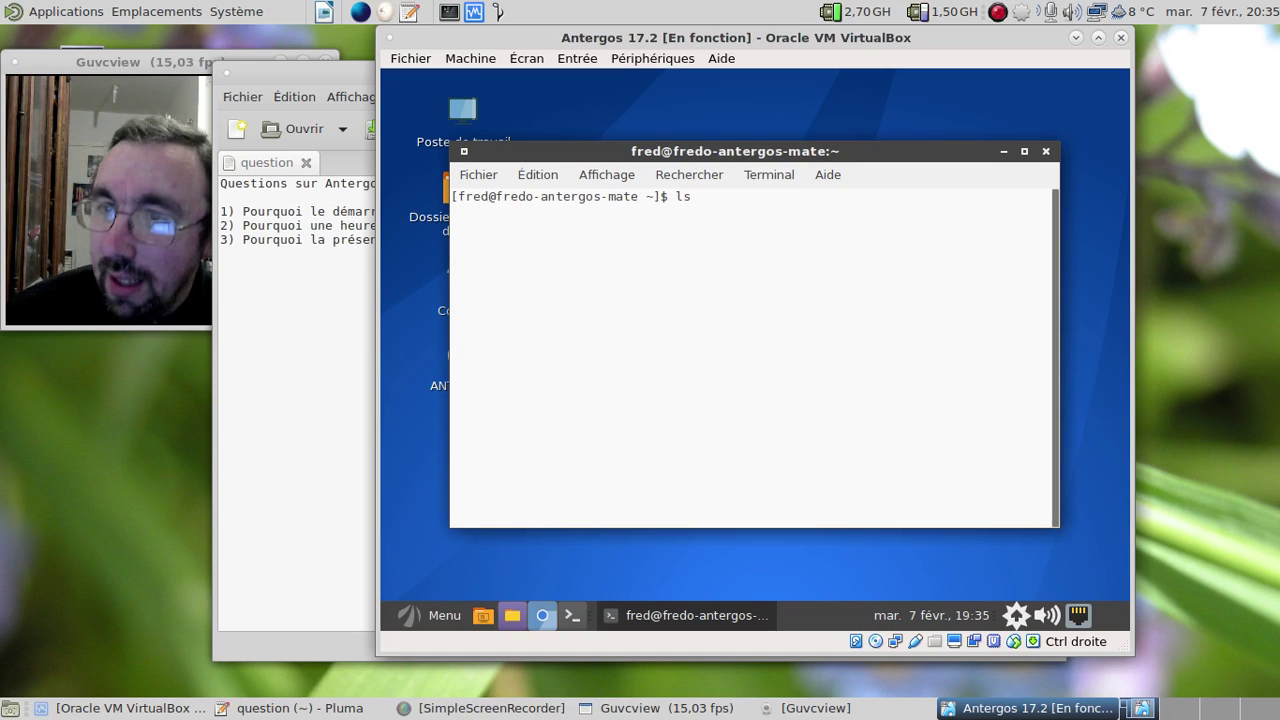
pyautogui.write(' -alh /')
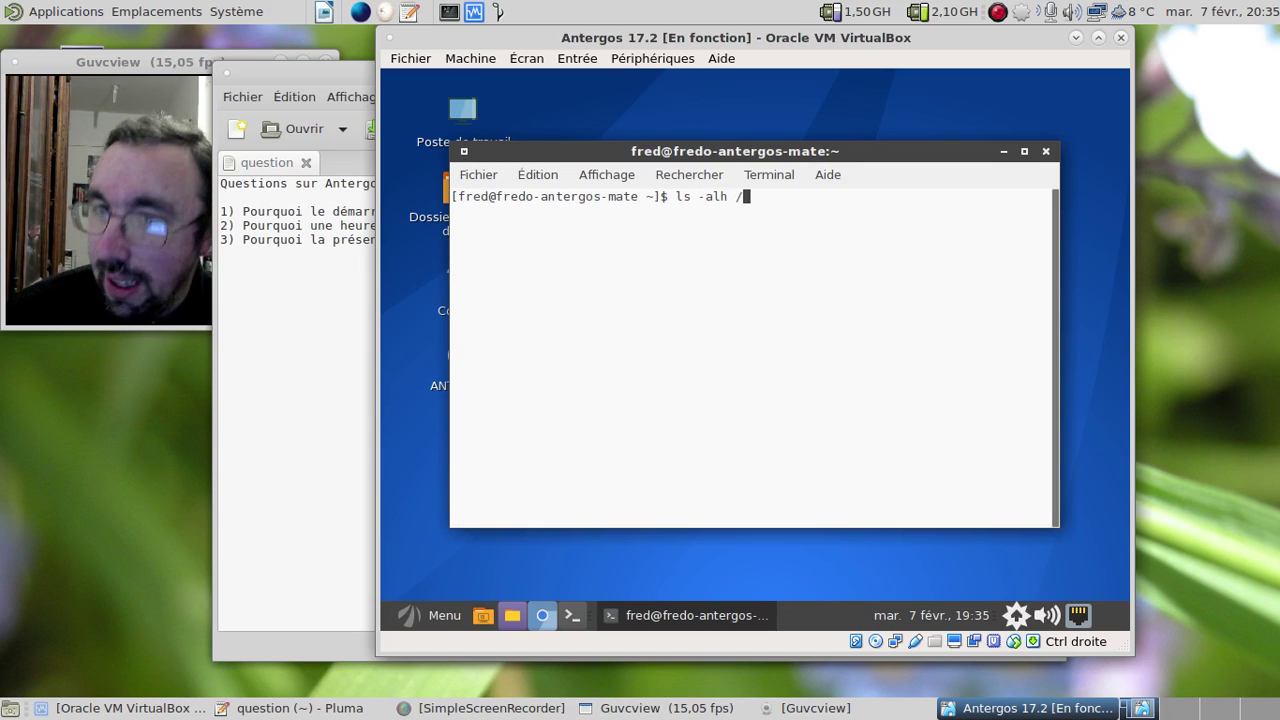
pyautogui.write('etc/localtime')
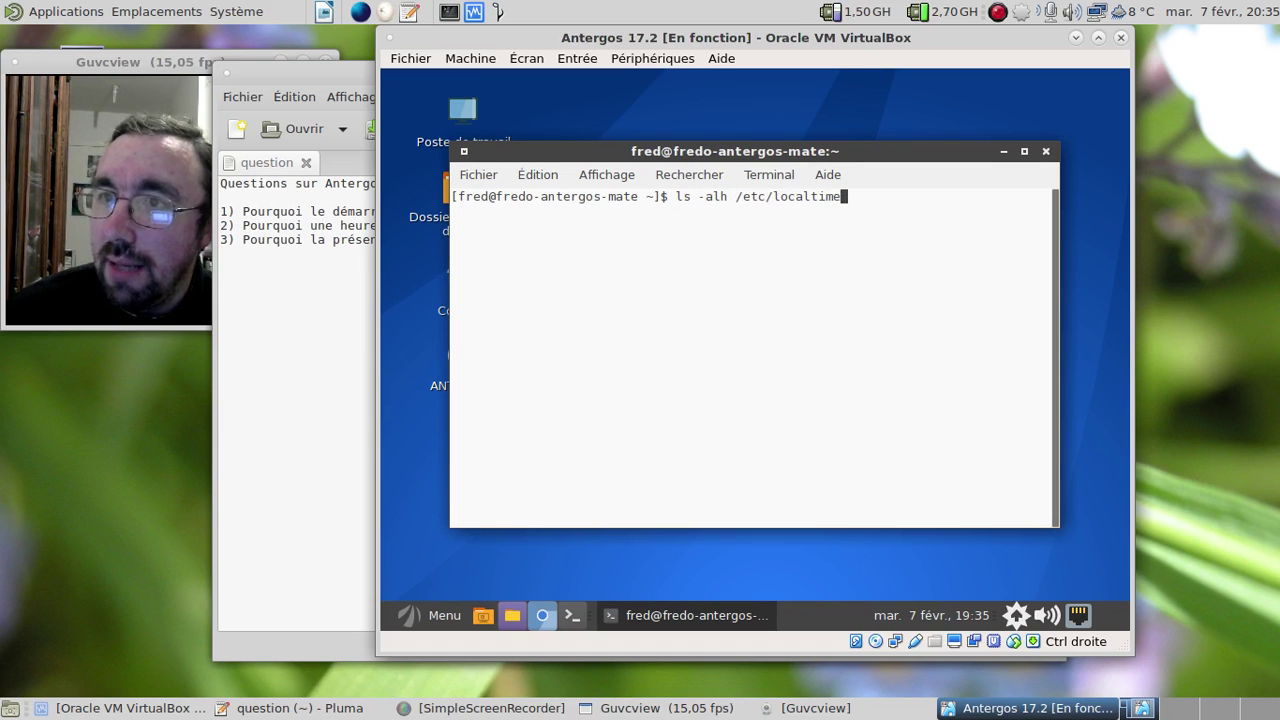
pyautogui.press('Return')
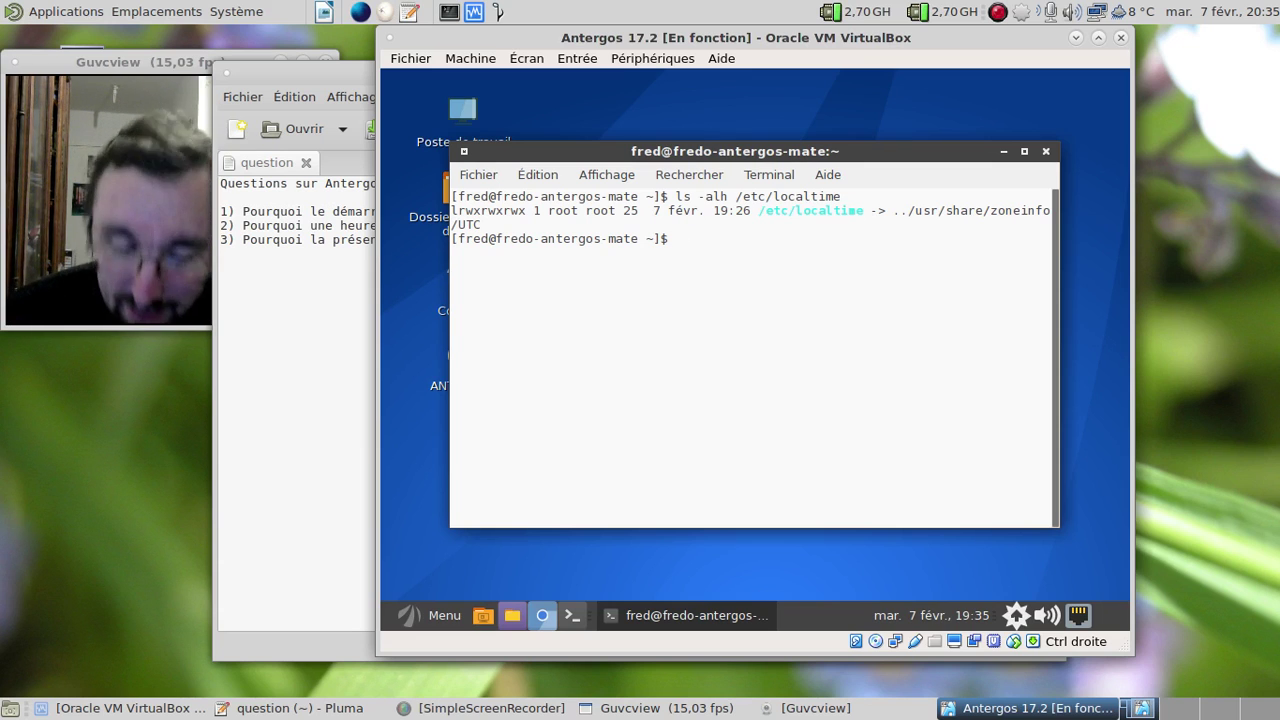
# Step: Force-link /etc/localtime to /usr/share/zoneinfo/Europe/Paris with sudo ln -sf, authenticating with the account password, and exit the terminal
pyautogui.write('sudo ln -sf /')
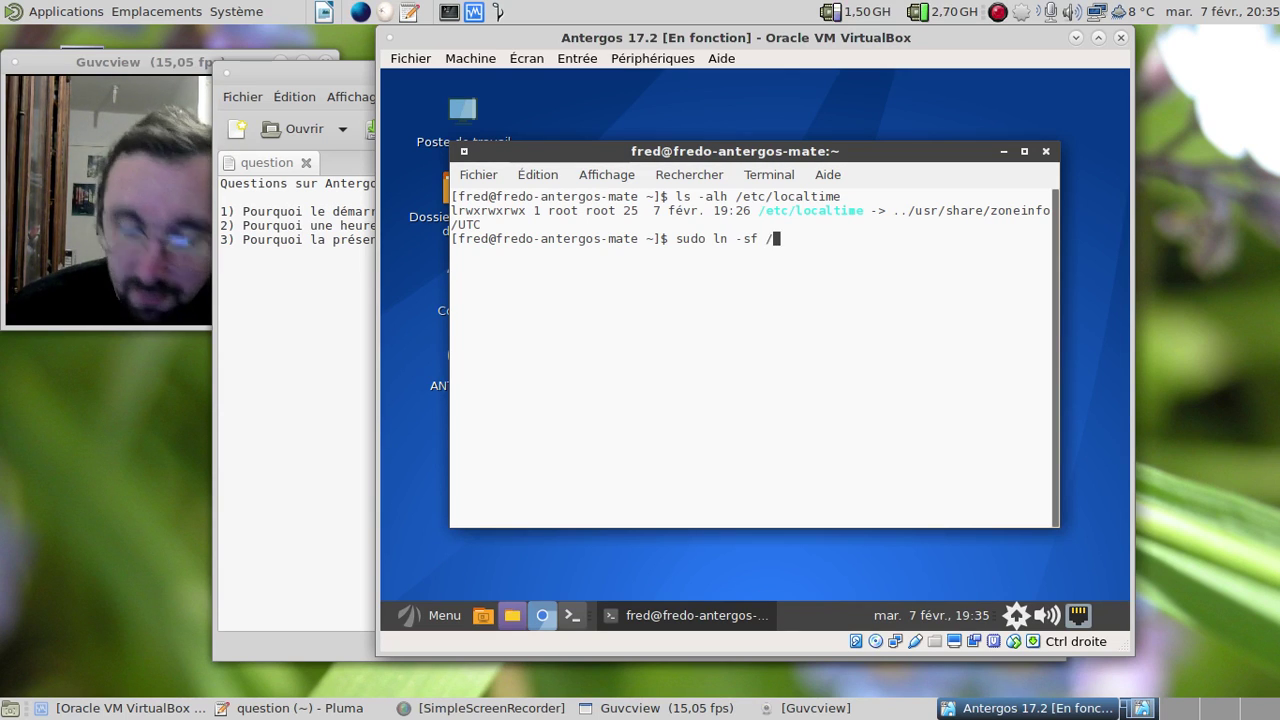
pyautogui.write('usr/share/zoneinfo/')
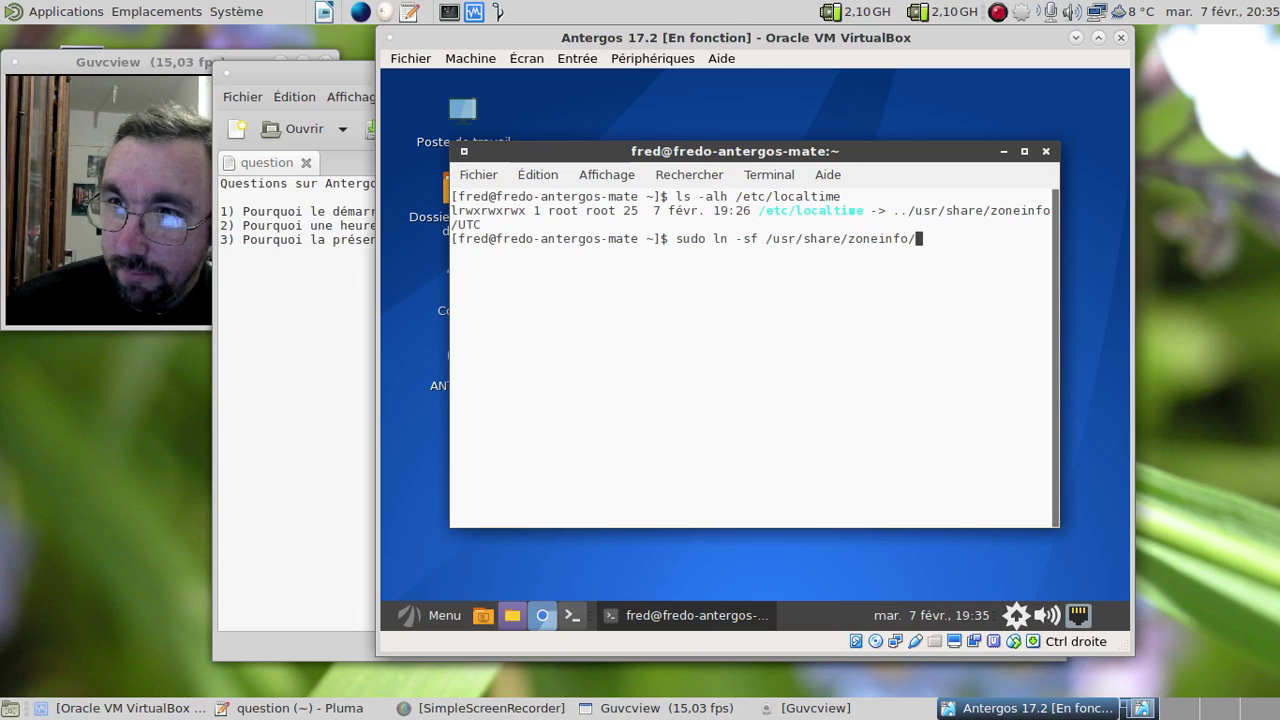
pyautogui.write('Europe/Paris ')
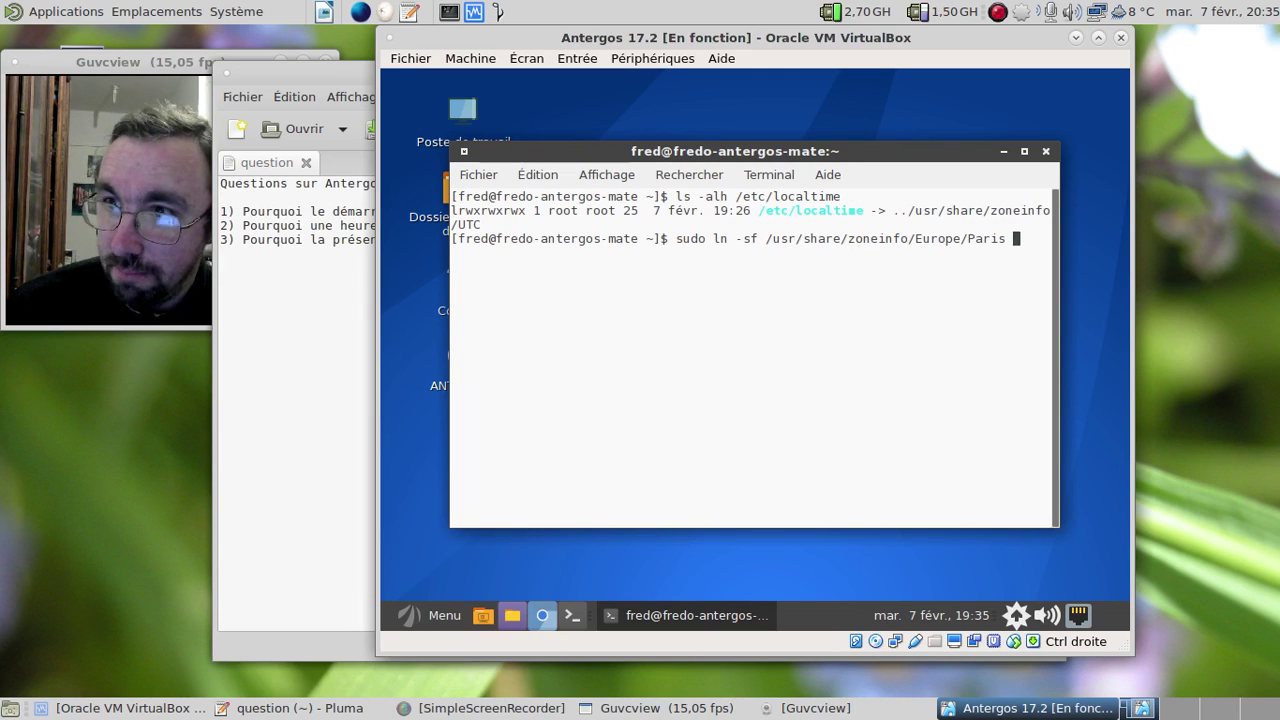
pyautogui.write('/etc/localtime')
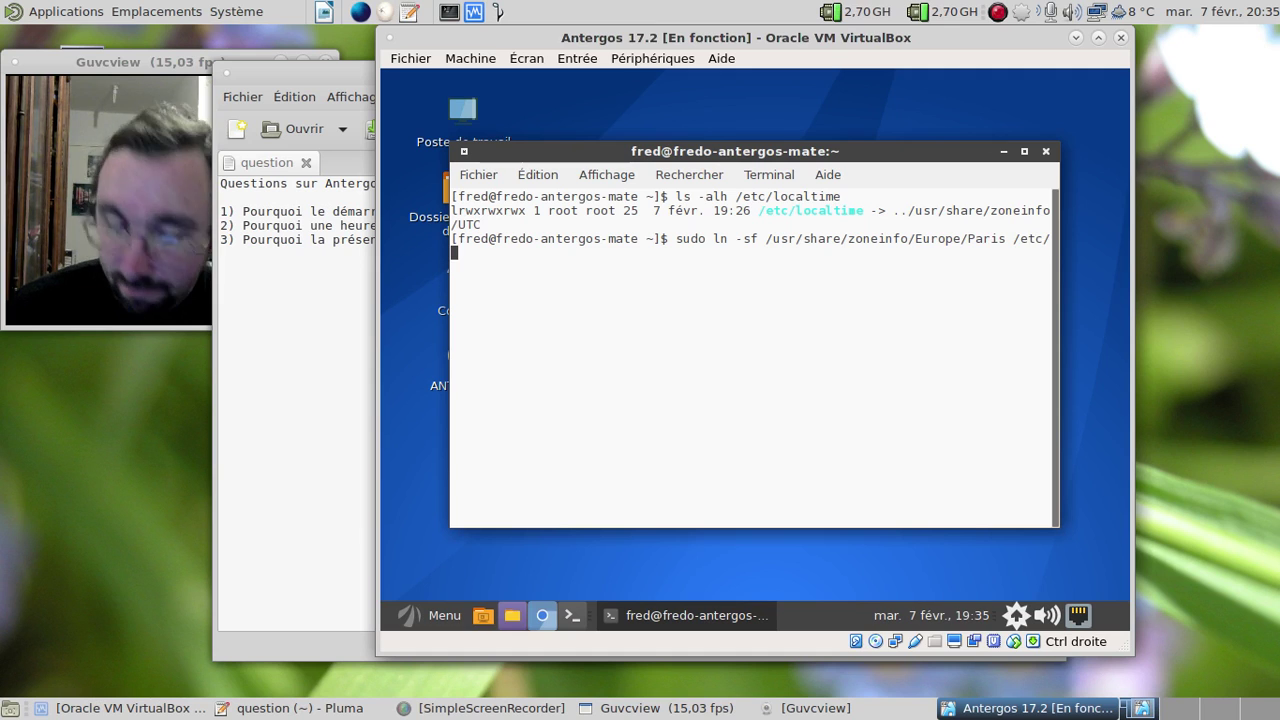
pyautogui.press('Return')
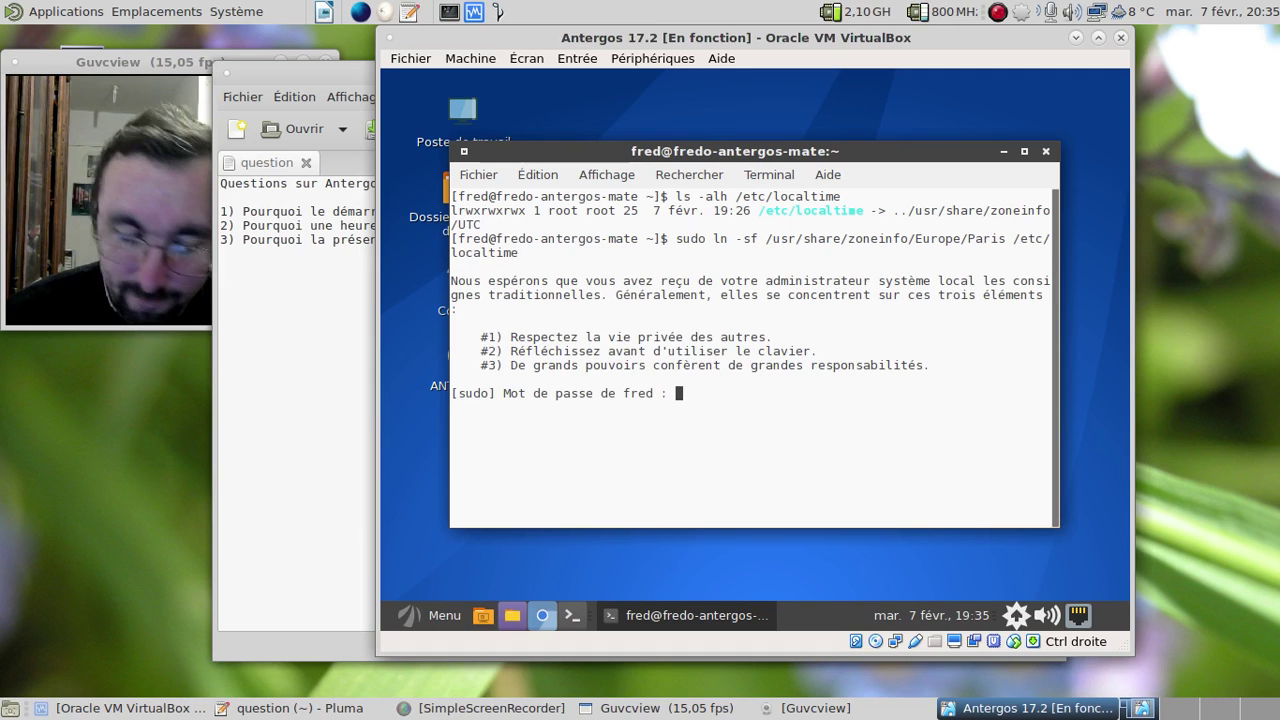
pyautogui.press('Return')
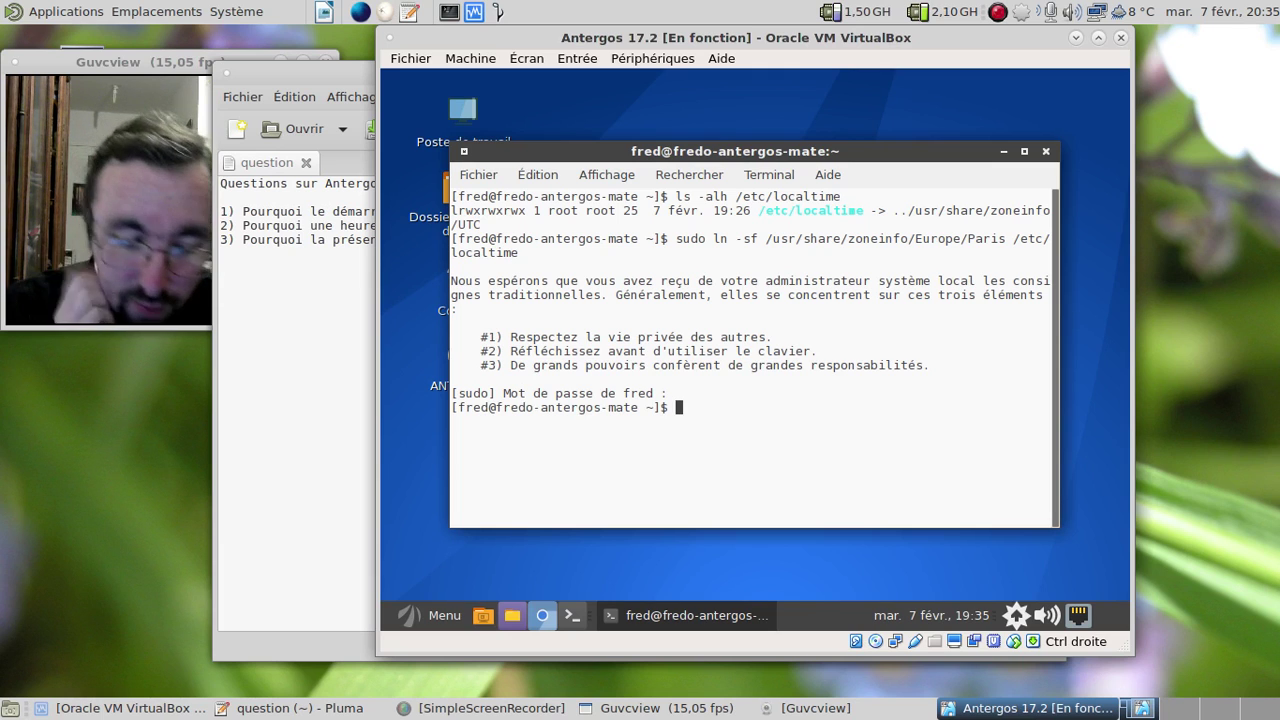
pyautogui.write('exit')
pyautogui.press('Return')
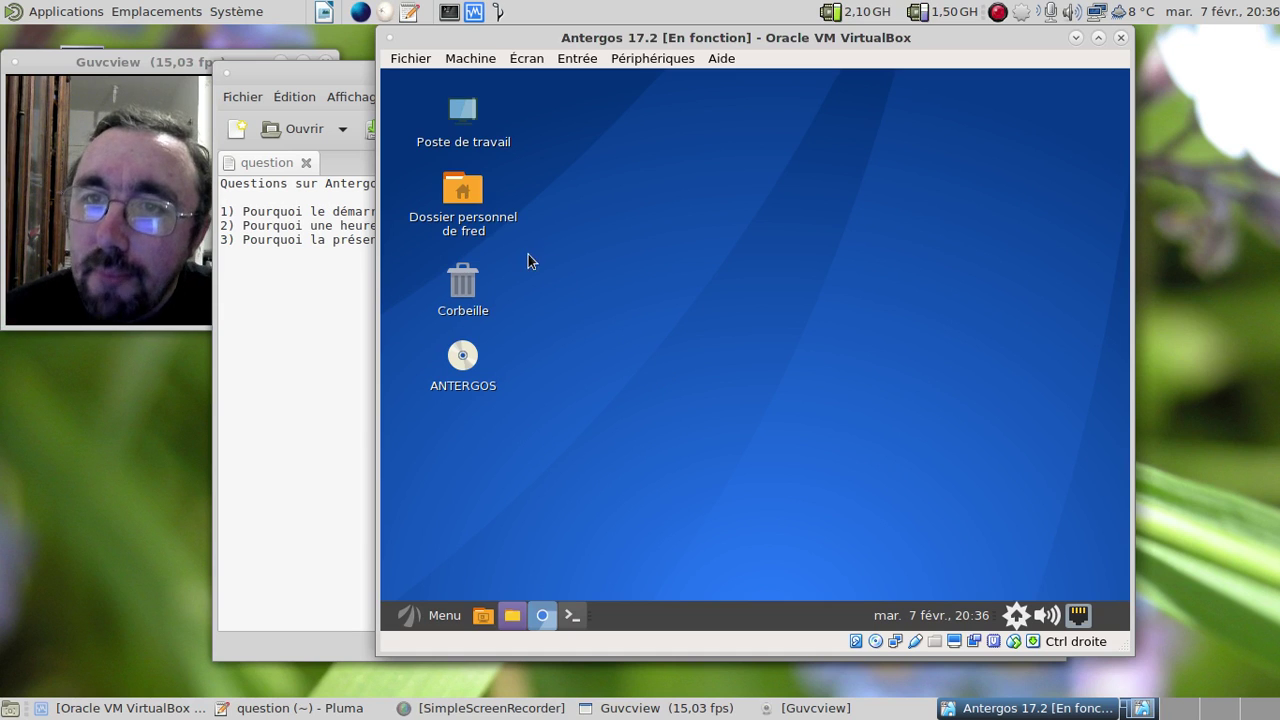
# Step: View the file manager's About information from the home folder, close both, and check the clock's calendar
pyautogui.click(481, 222)
pyautogui.doubleClick(482, 224)
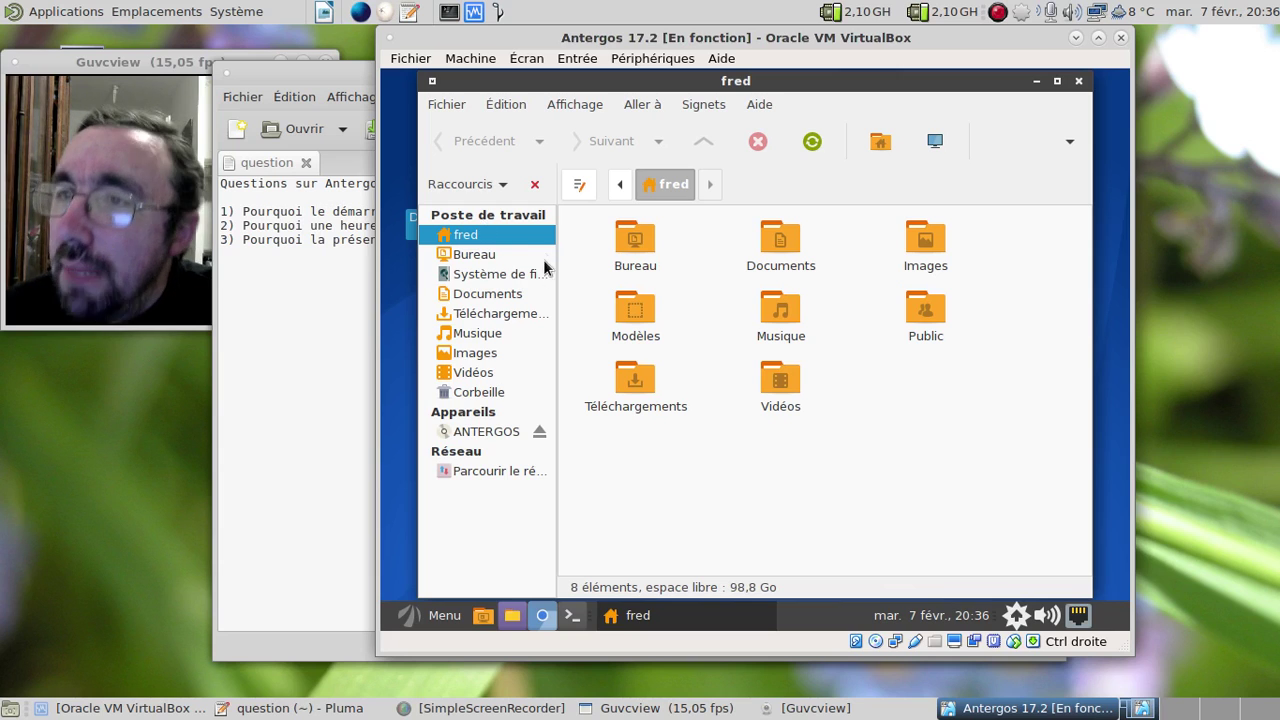
pyautogui.click(766, 104)
pyautogui.click(774, 156)
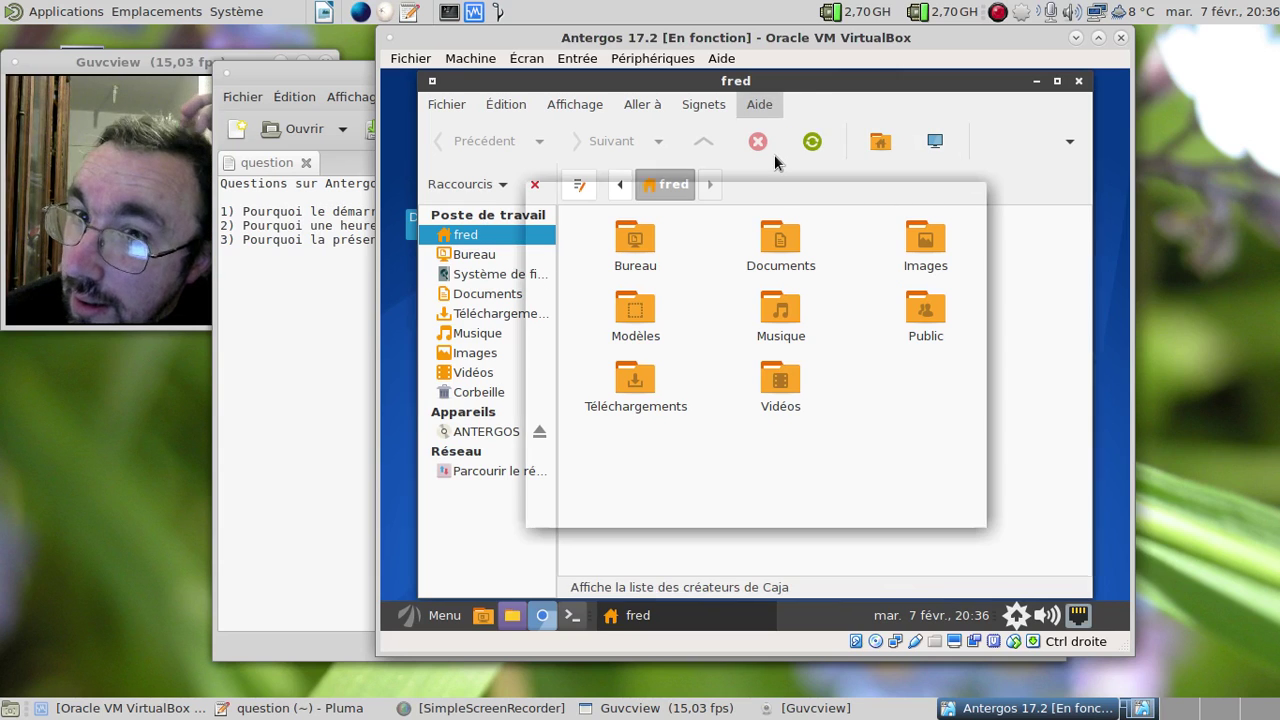
pyautogui.click(934, 499)
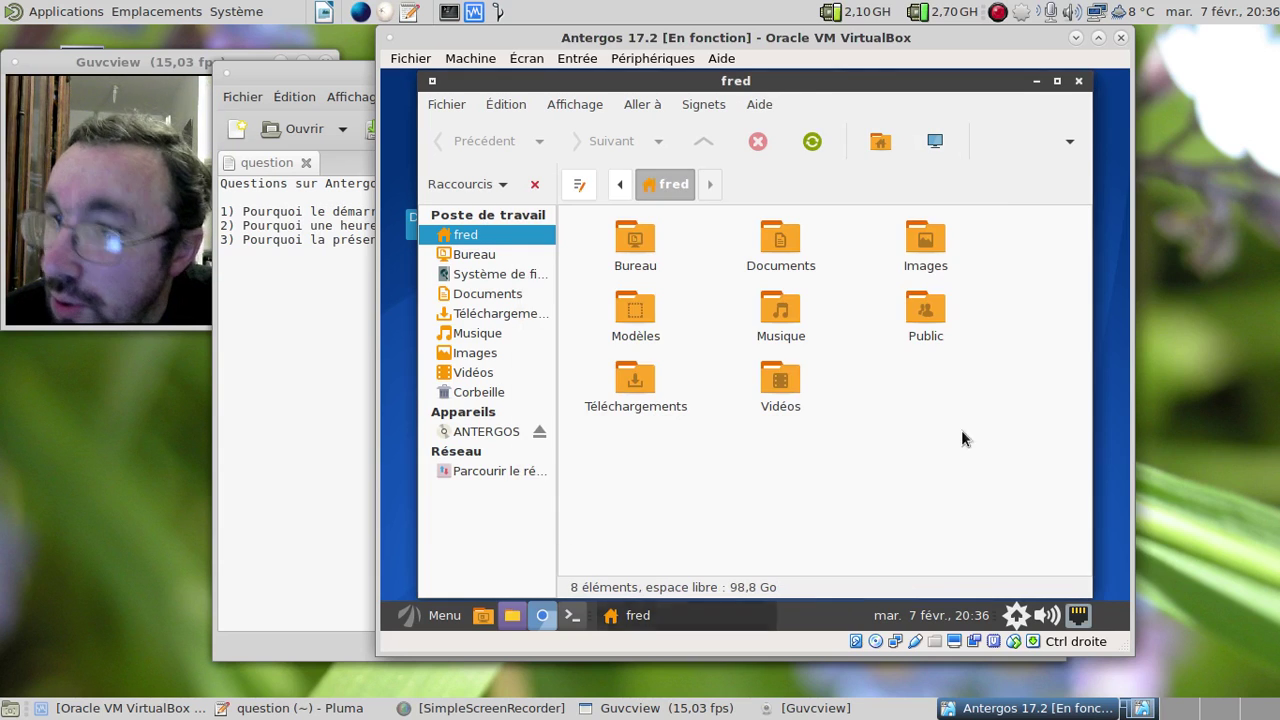
pyautogui.click(1080, 81)
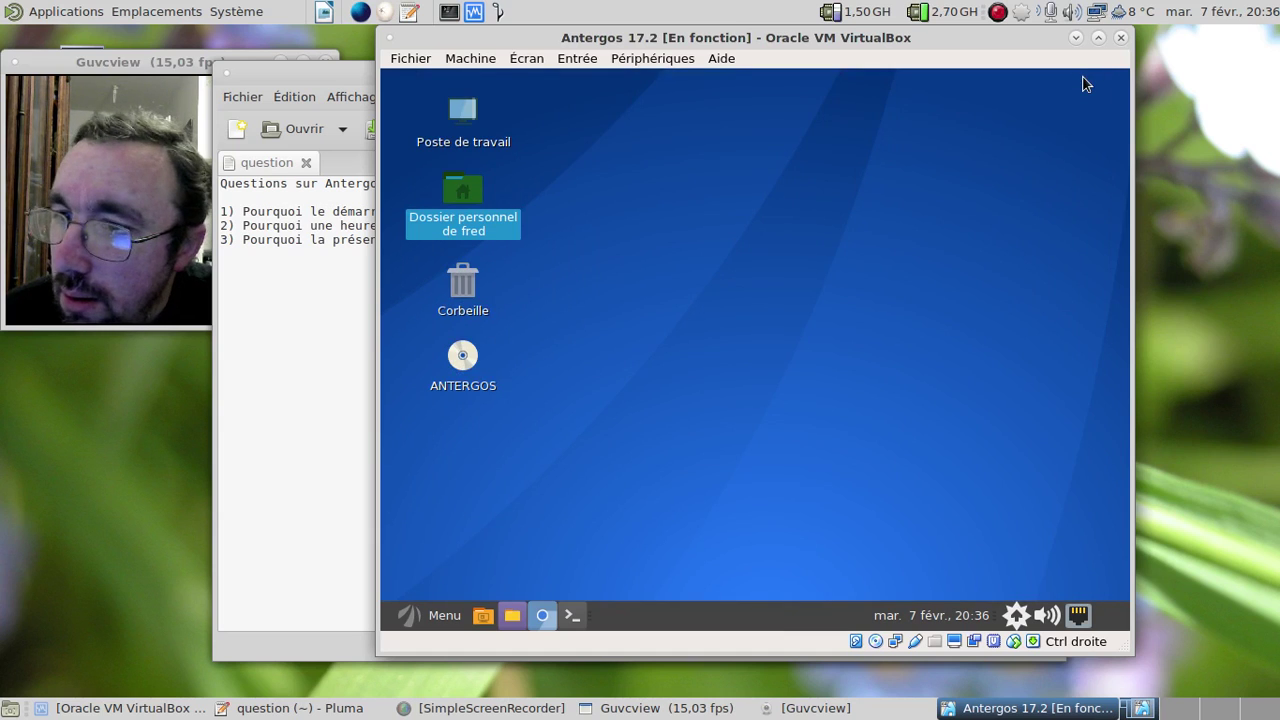
pyautogui.click(983, 615)
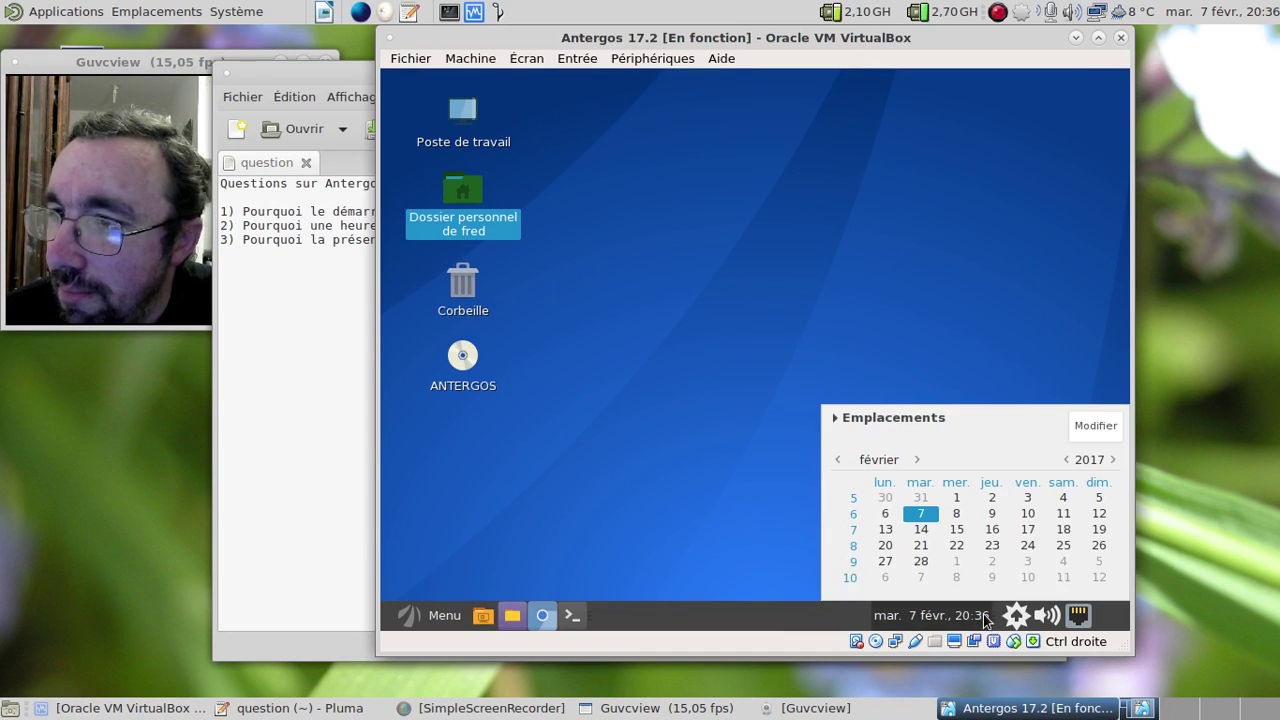
pyautogui.click(985, 618)
# Step: Log out of the MATE session and log back in by entering the account password
pyautogui.click(407, 612)
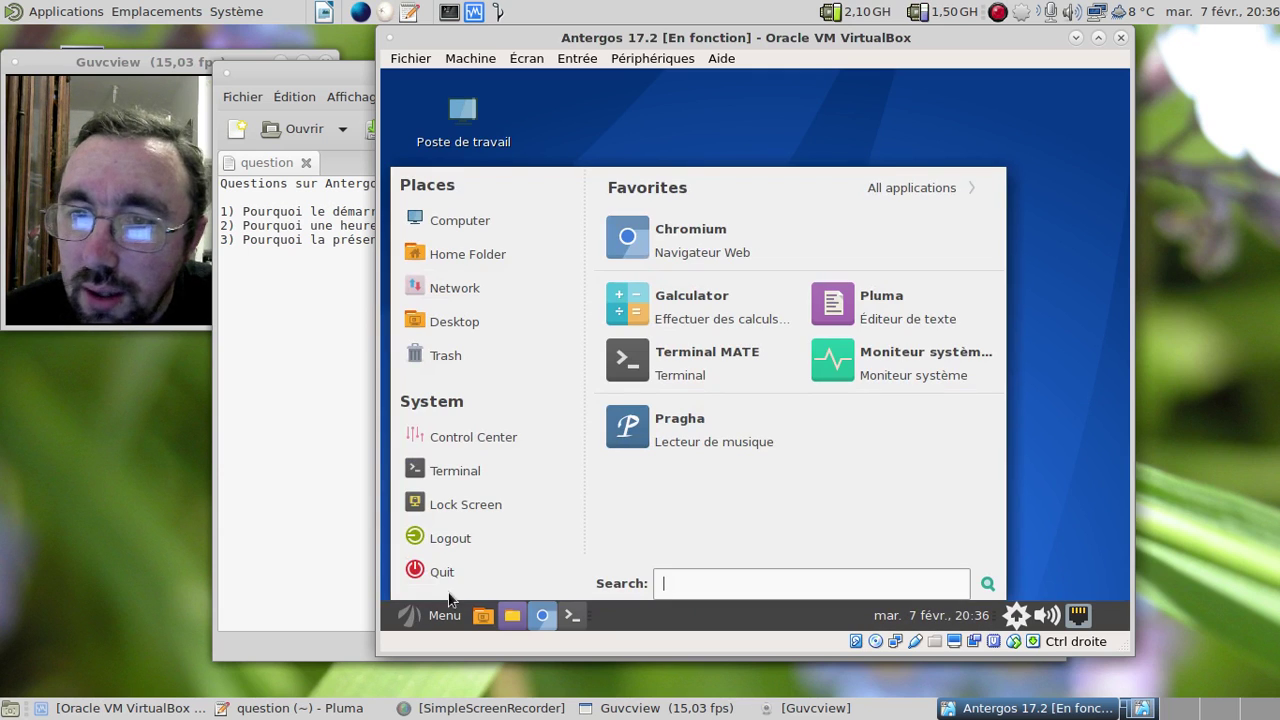
pyautogui.click(441, 540)
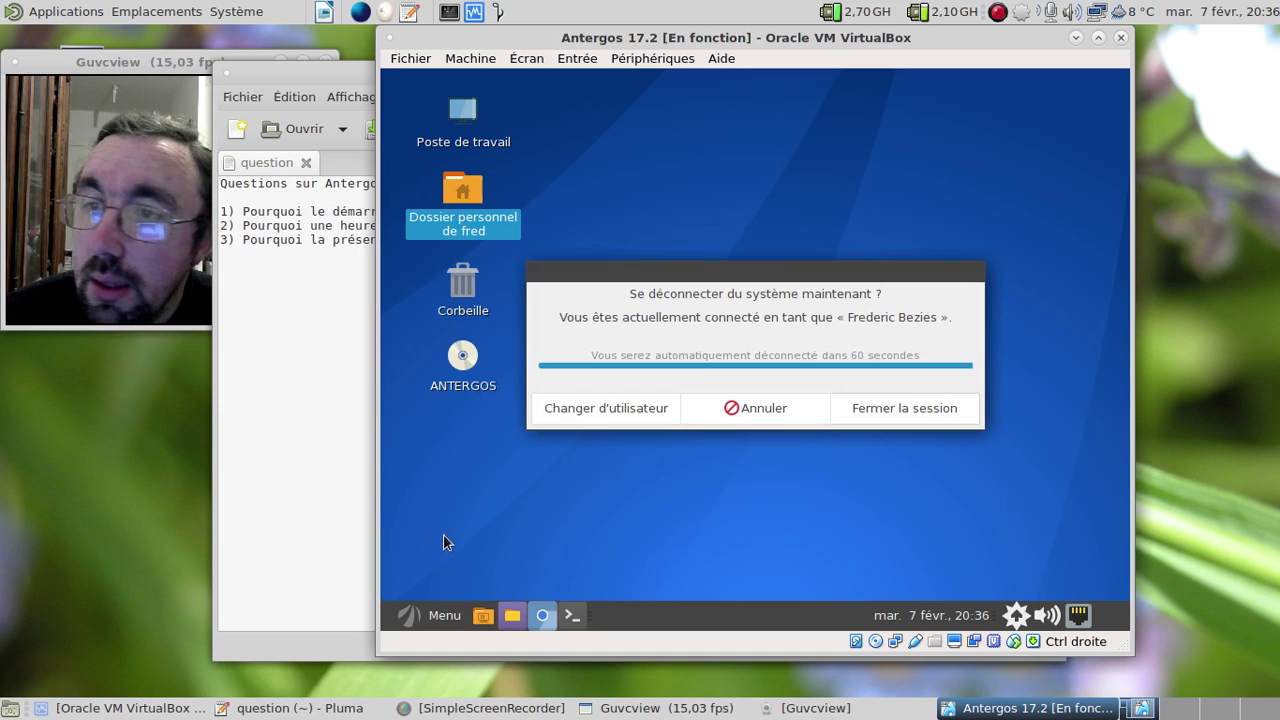
pyautogui.click(886, 408)
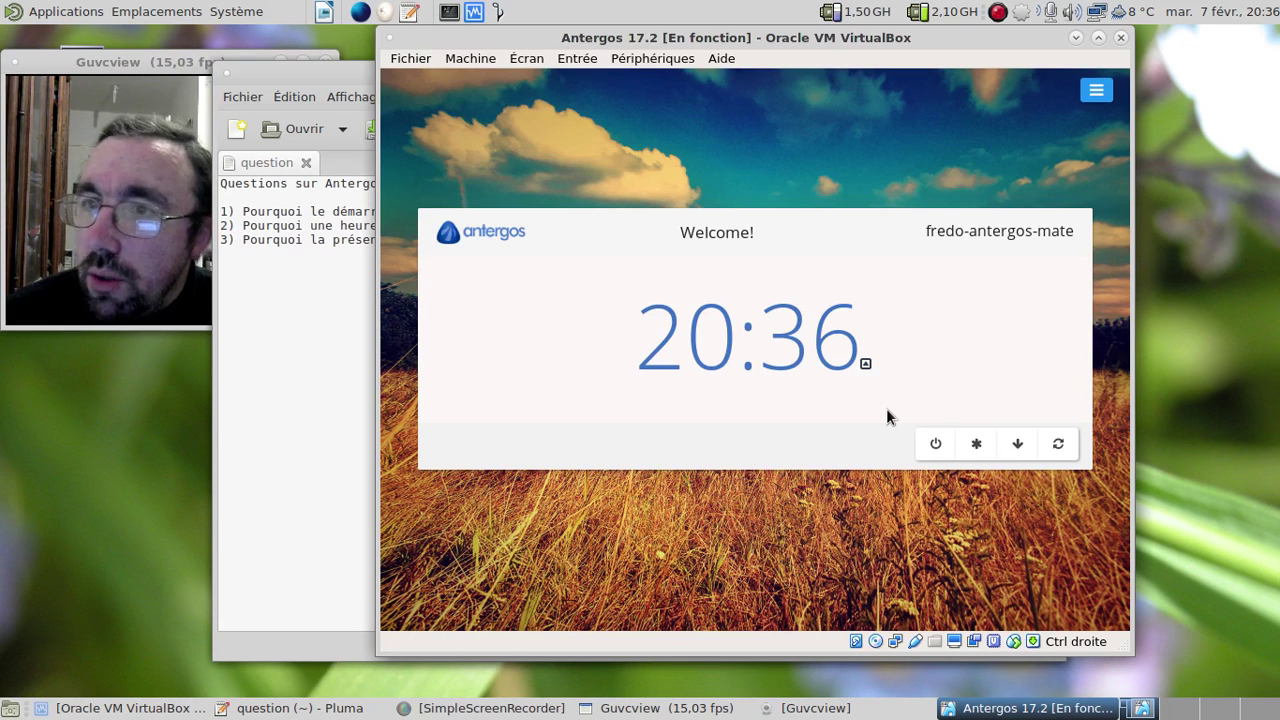
pyautogui.click(766, 361)
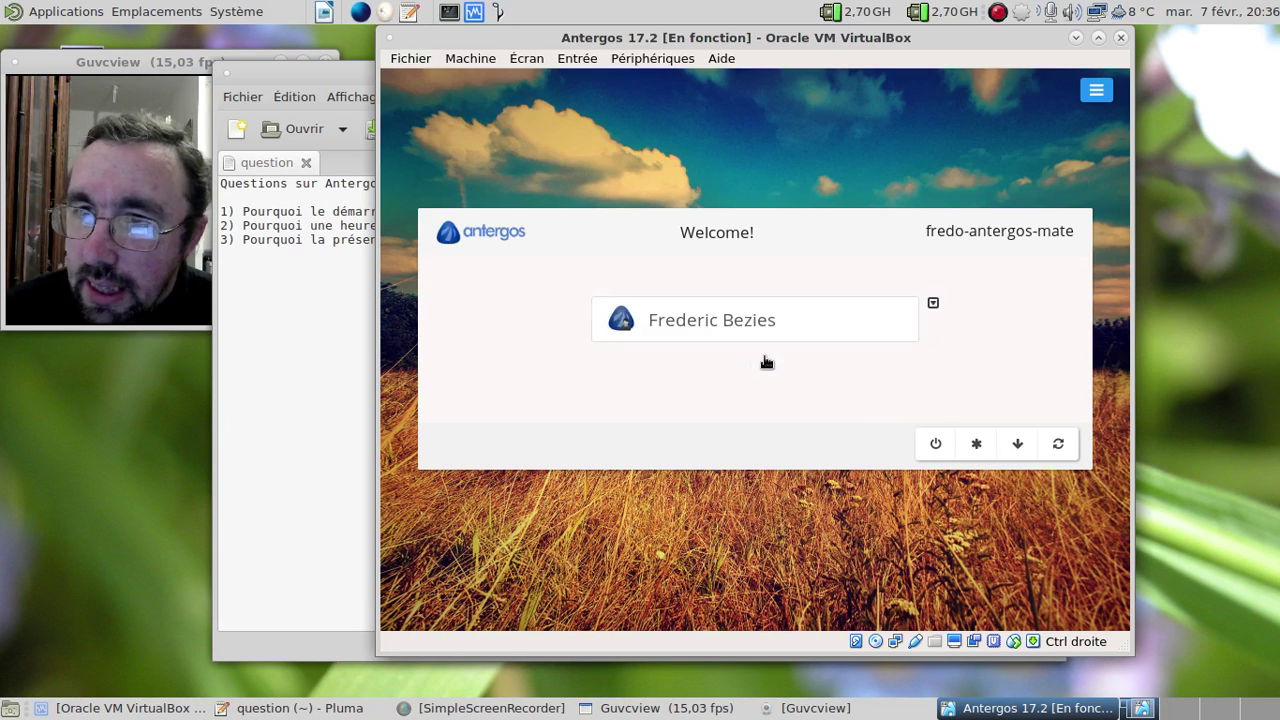
pyautogui.write('•••••')
pyautogui.press('Return')
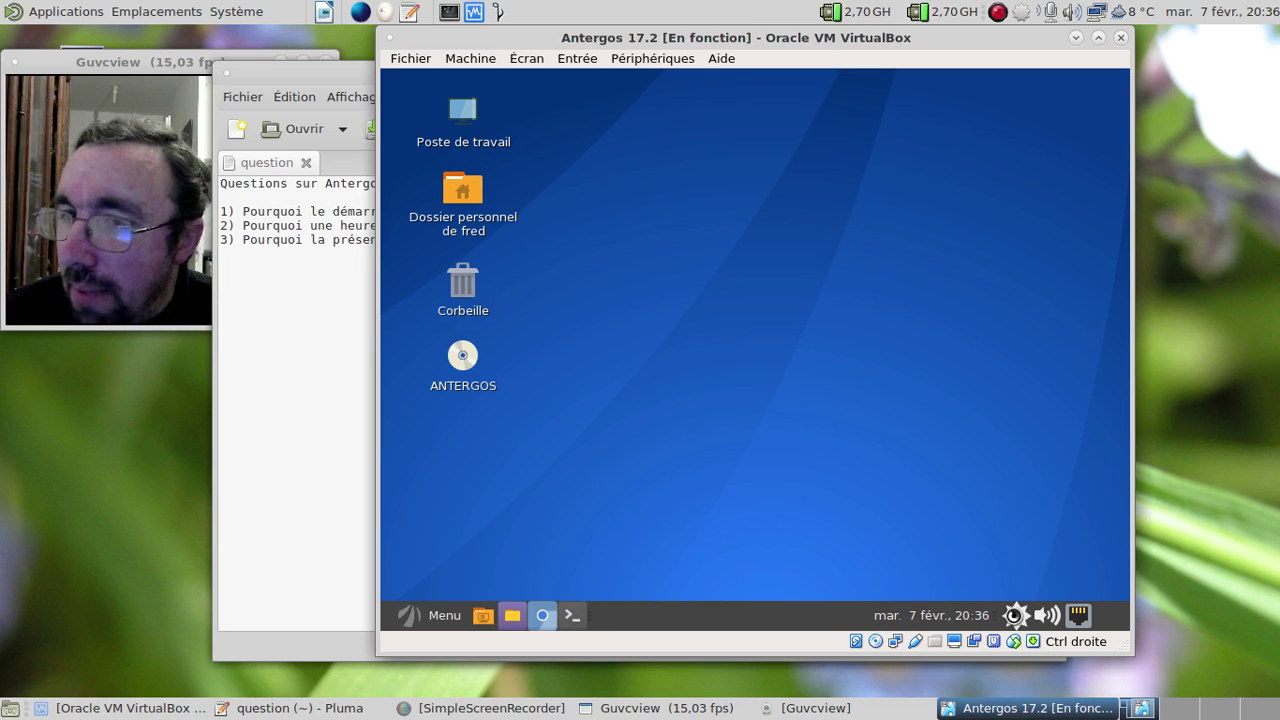
# Step: Check for available system updates in the update manager and close it
pyautogui.click(1015, 620)
pyautogui.click(941, 540)
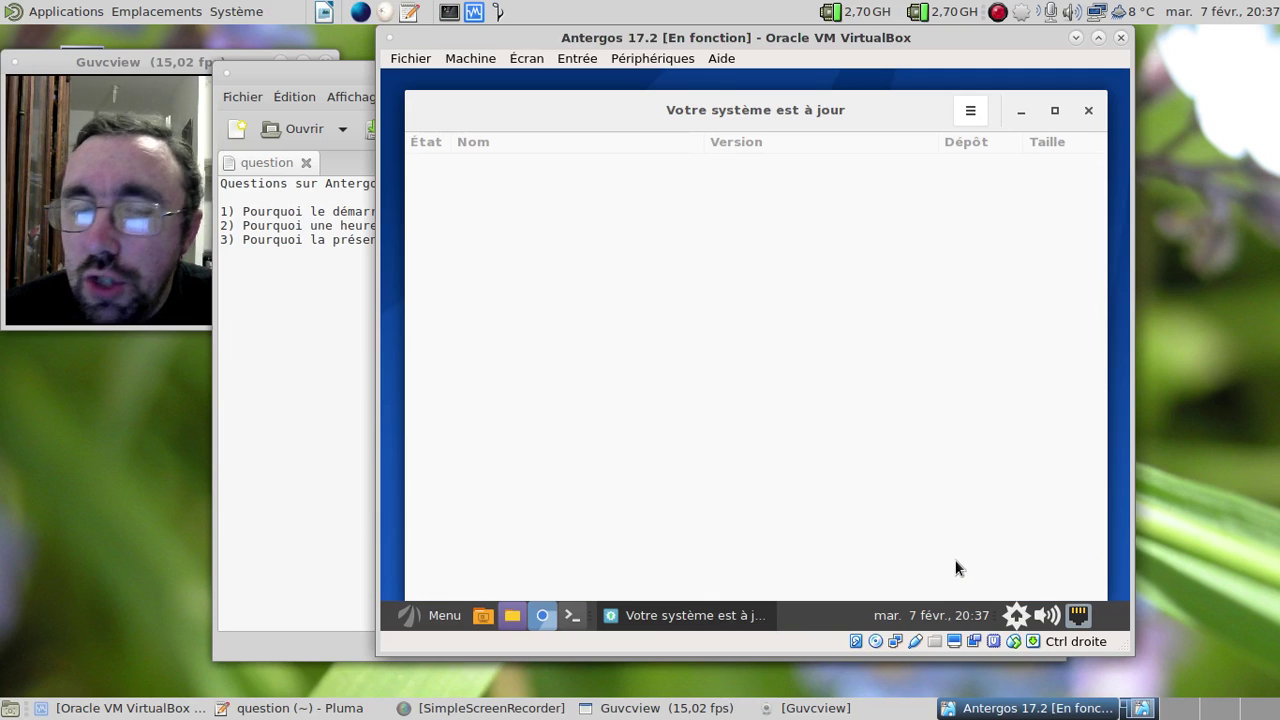
pyautogui.click(1090, 111)
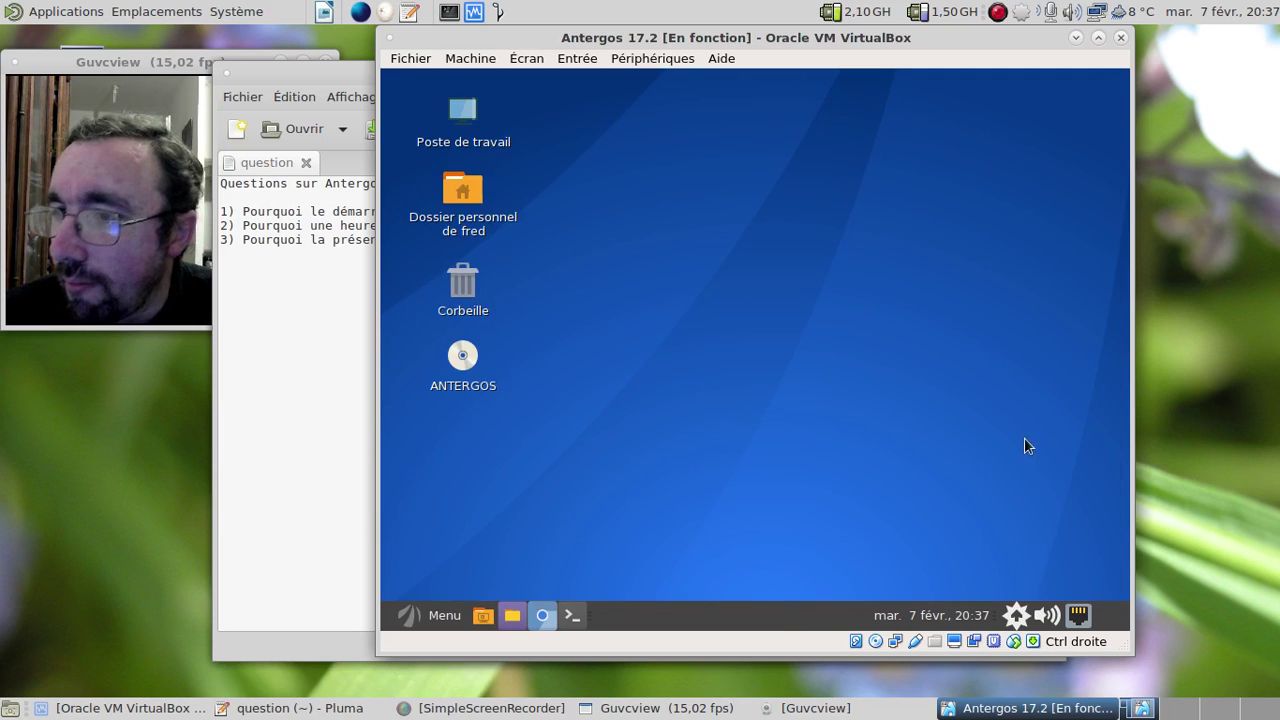
# Step: Open the package manager and examine the packages offered by the antergos repository, down to the Cinnamon entries
pyautogui.click(1016, 615)
pyautogui.click(980, 563)
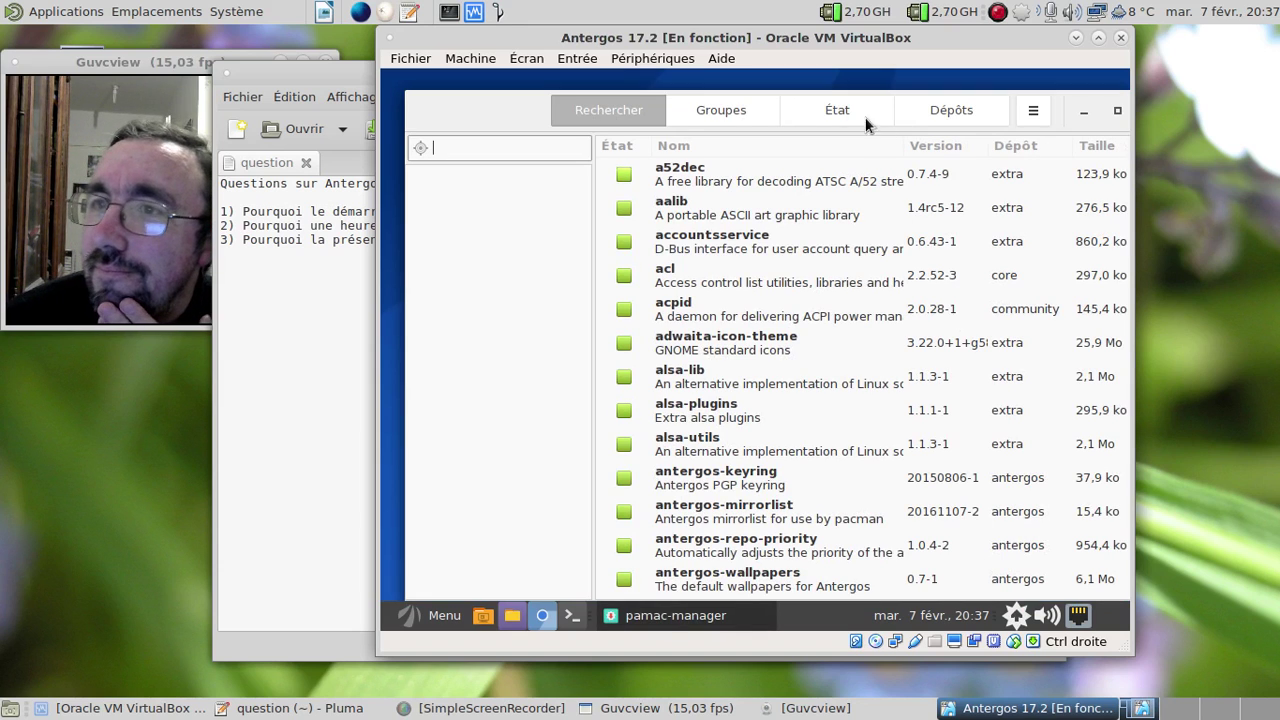
pyautogui.click(926, 111)
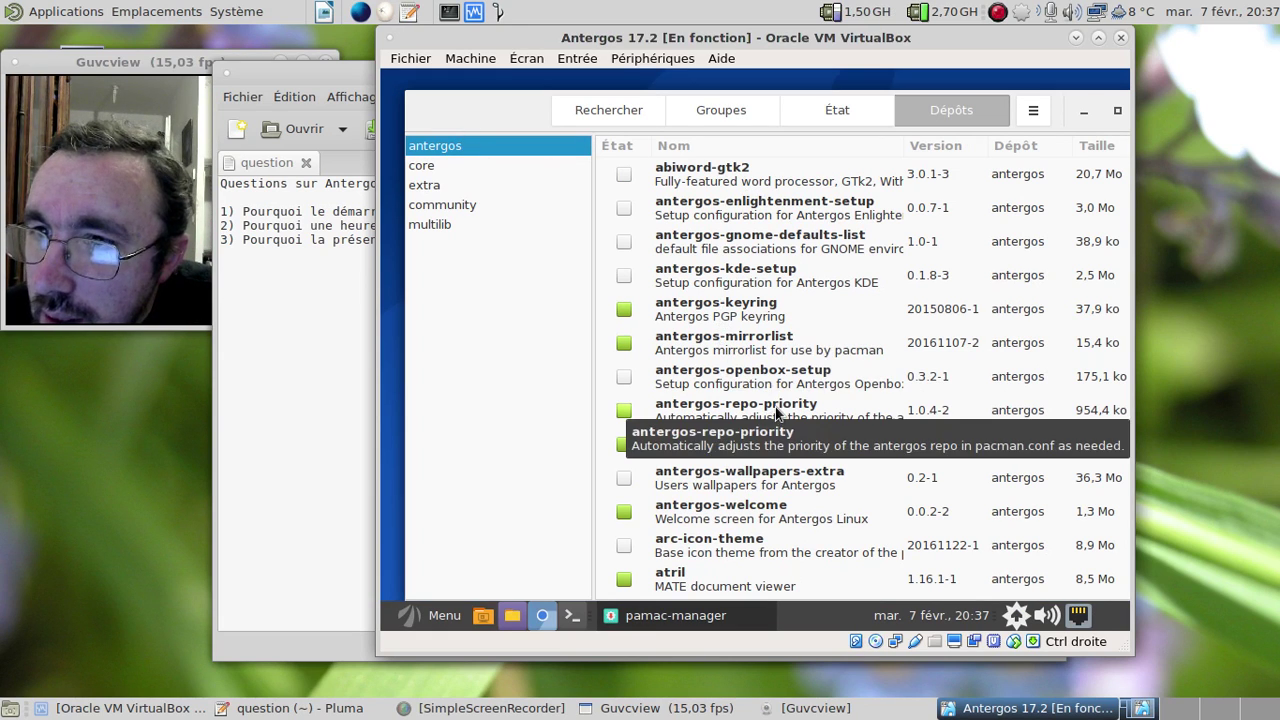
pyautogui.scroll(-1, 790, 460)
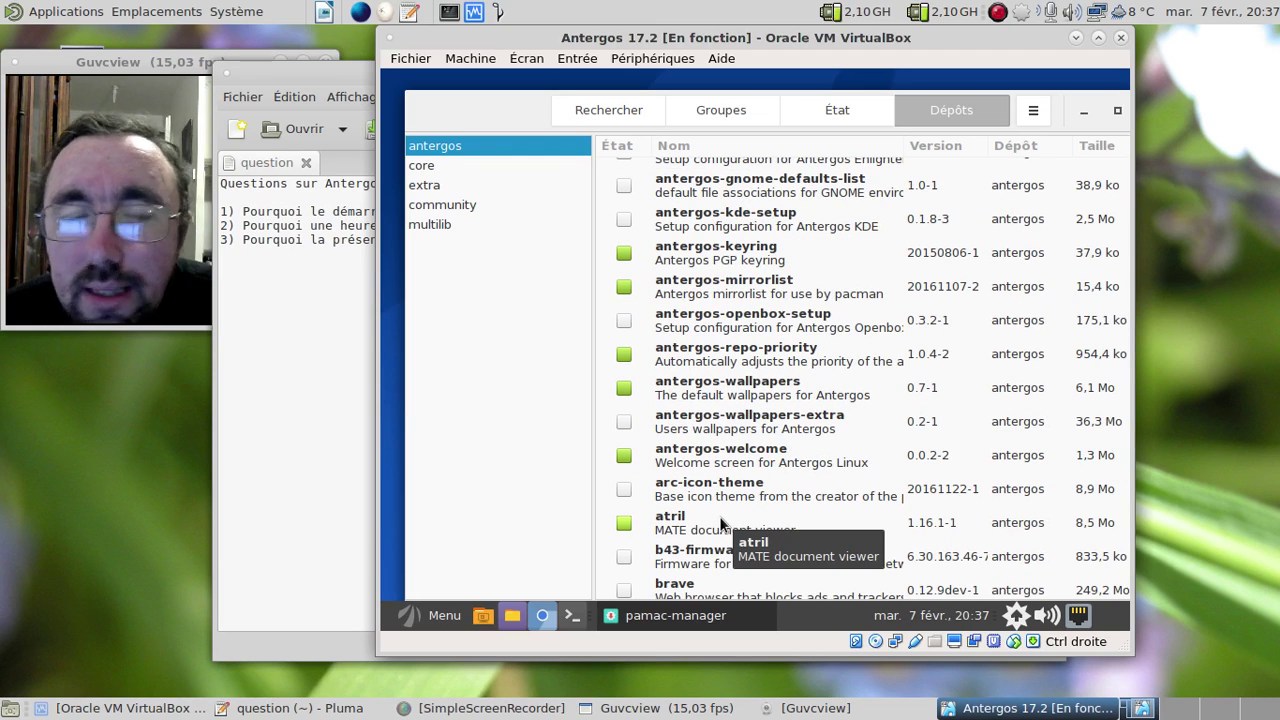
pyautogui.scroll(-2, 790, 448)
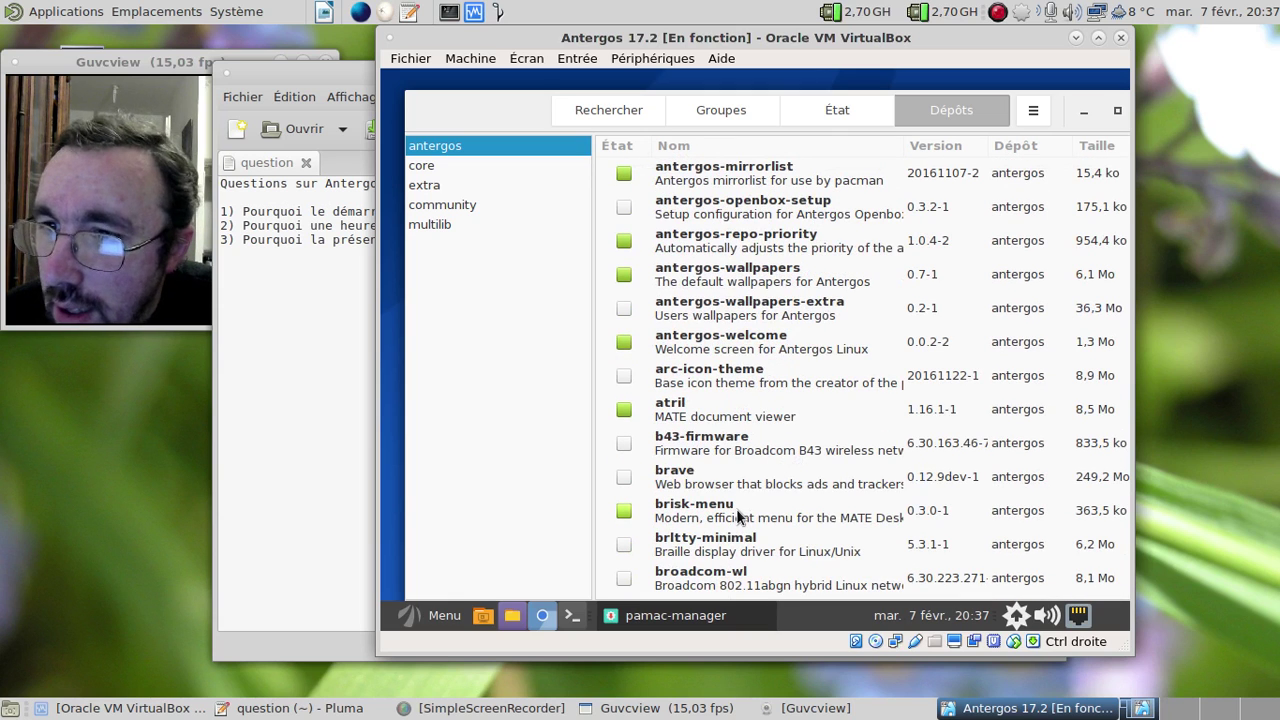
pyautogui.scroll(-1, 771, 470)
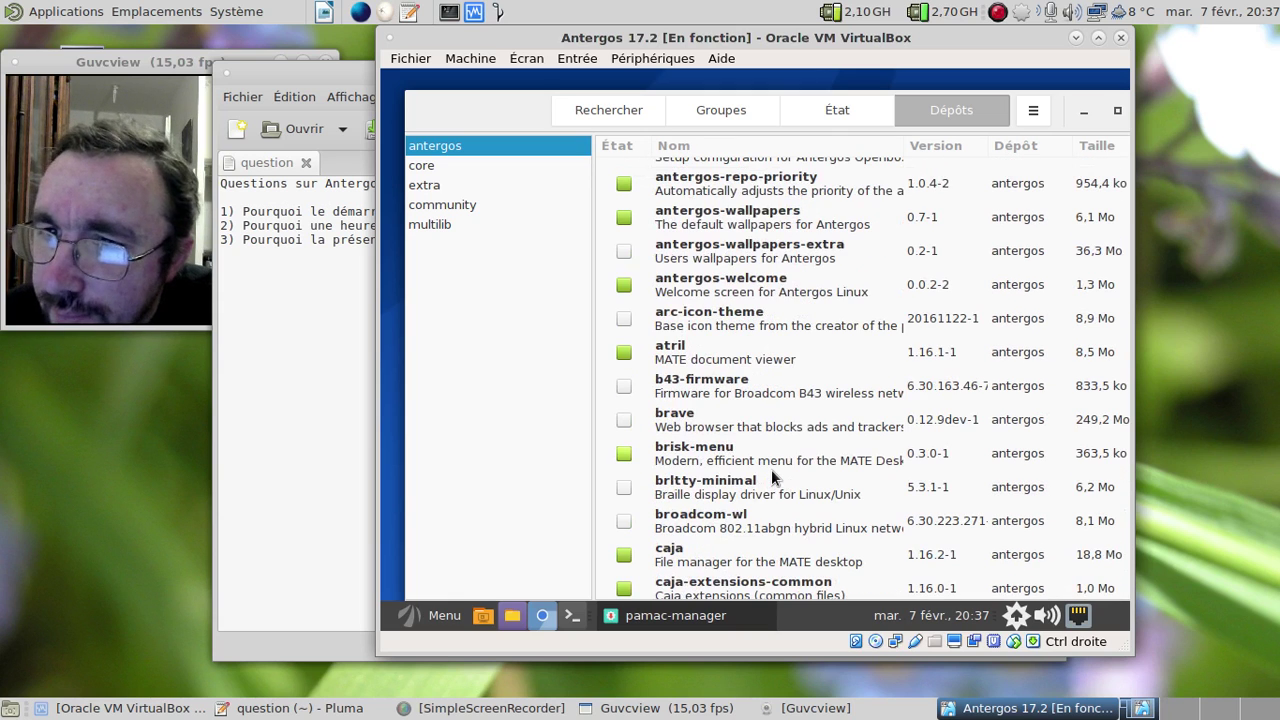
pyautogui.scroll(-2, 771, 469)
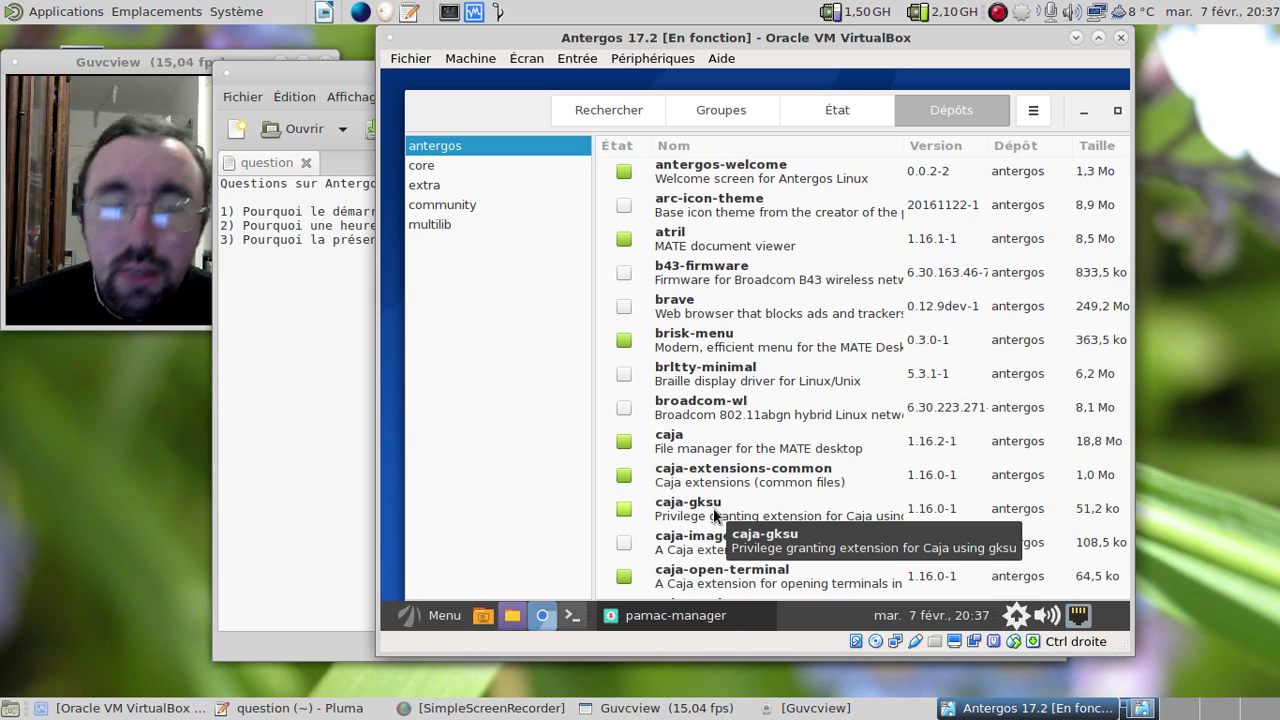
pyautogui.scroll(-3, 713, 508)
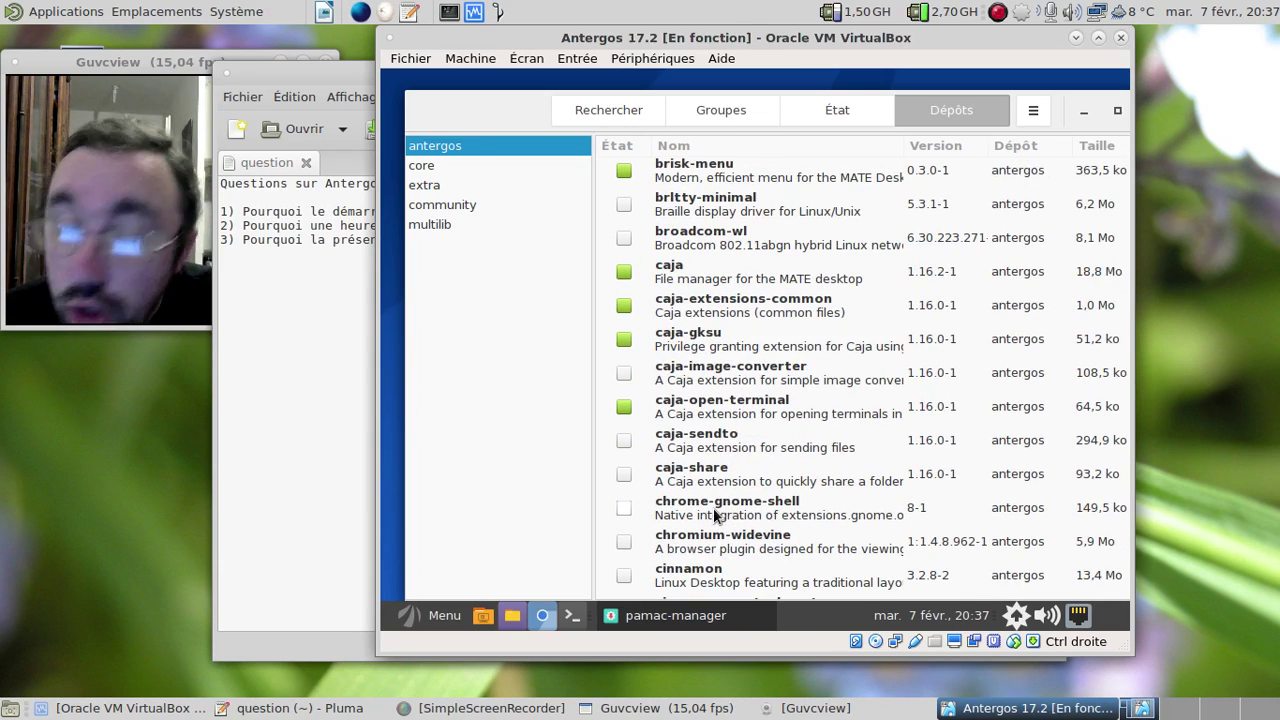
pyautogui.scroll(-9, 713, 508)
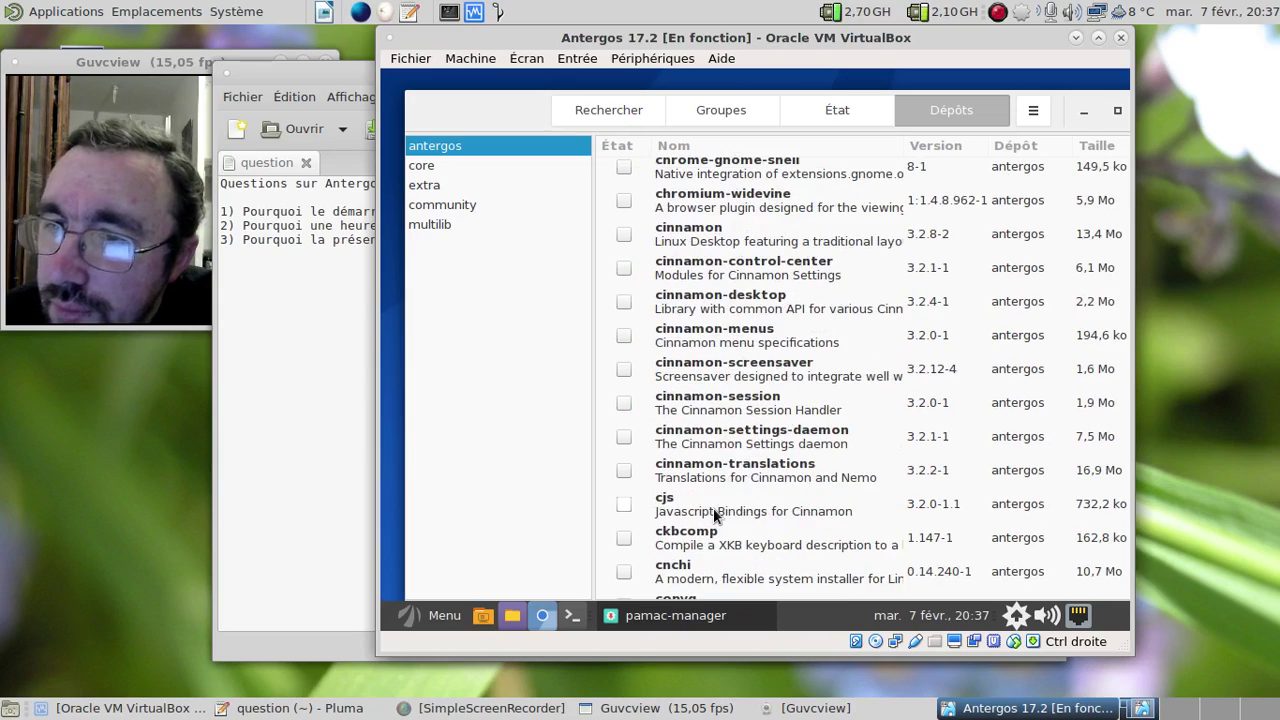
pyautogui.scroll(-4, 713, 510)
pyautogui.scroll(3, 713, 510)
pyautogui.scroll(3, 715, 512)
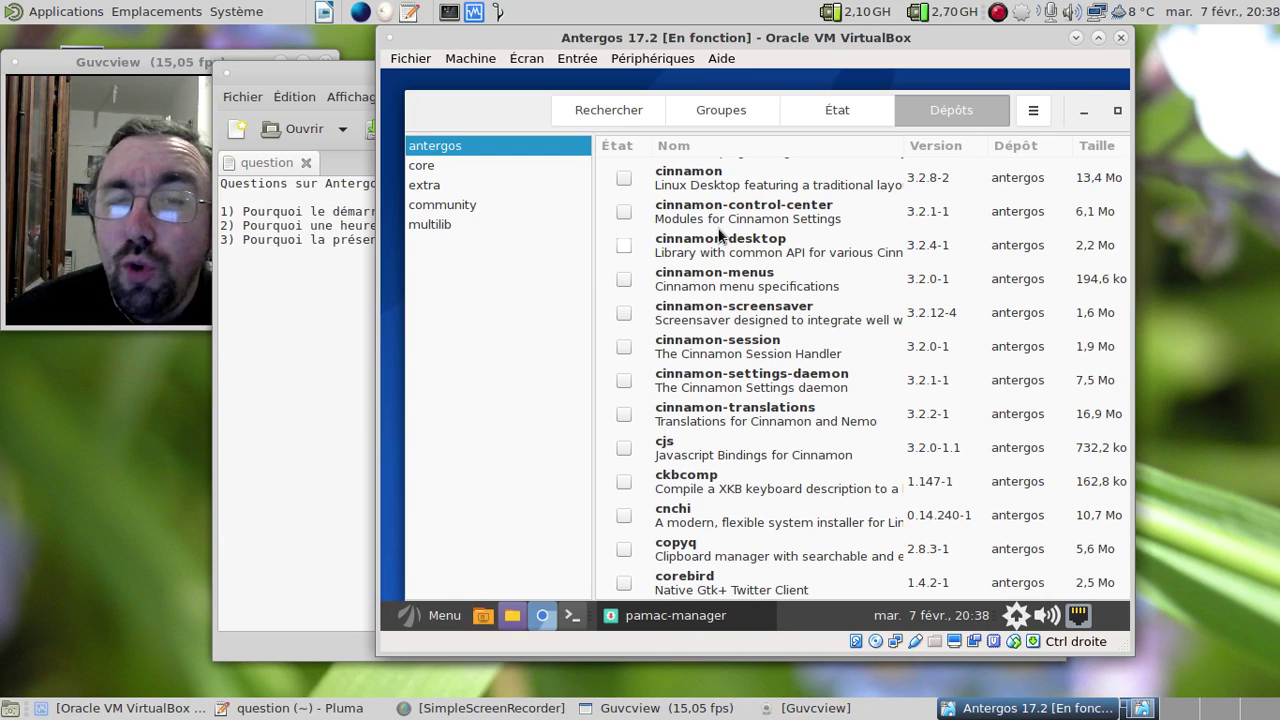
# Step: In the Pluma question file, add "4) Pourquoi utiliser un dépot spécifique pour des paquets existants dans les dépots officiels ?" and save it
pyautogui.click(282, 263)
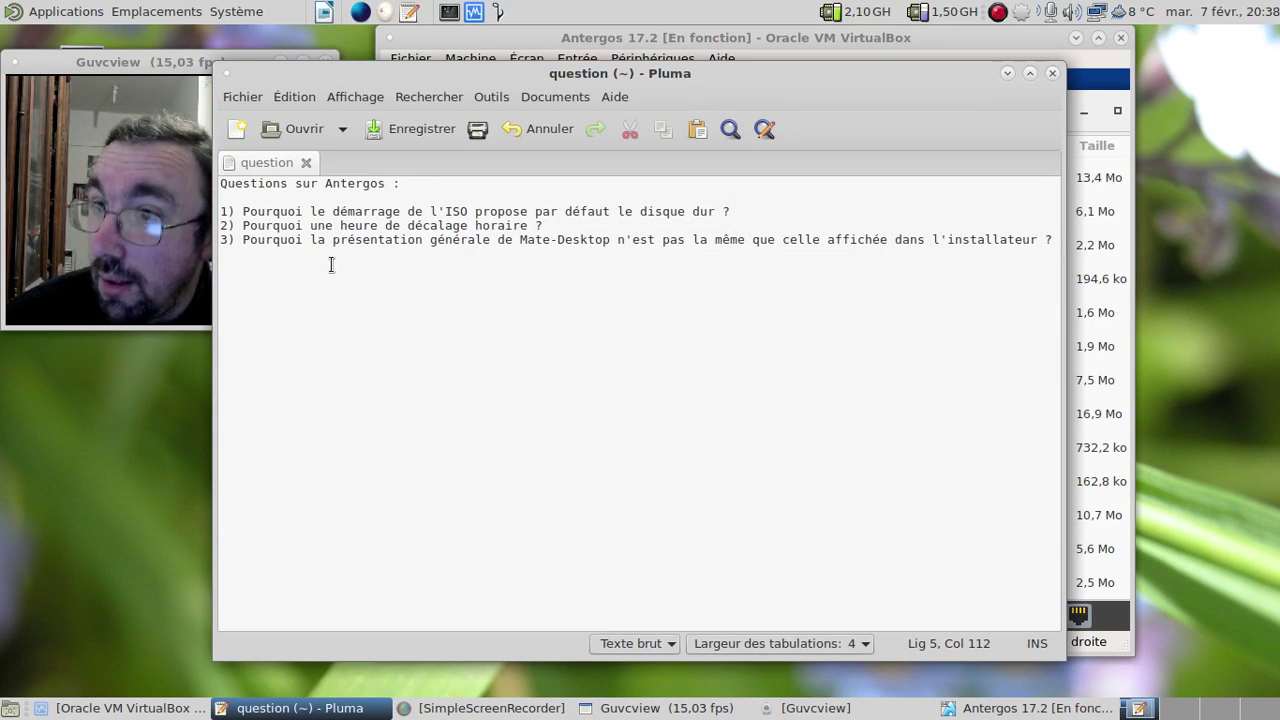
pyautogui.press('Return')
pyautogui.write('4)')
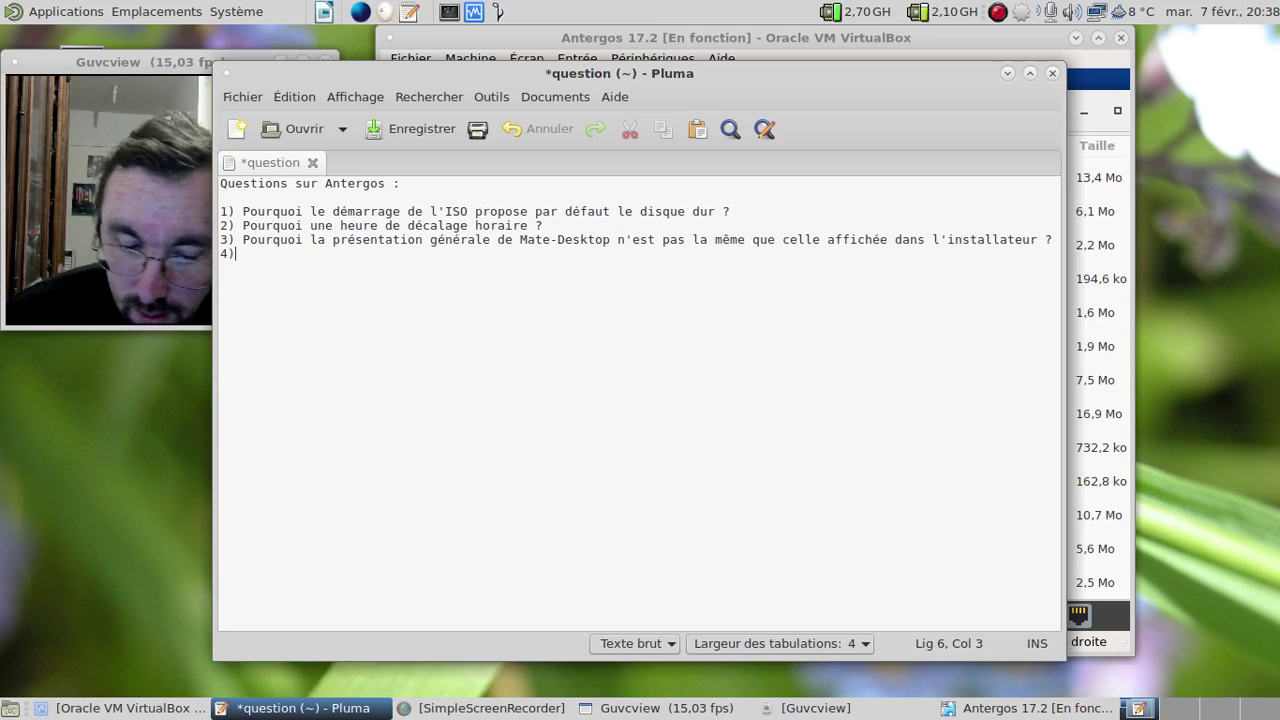
pyautogui.write(' Pourquoi utilis')
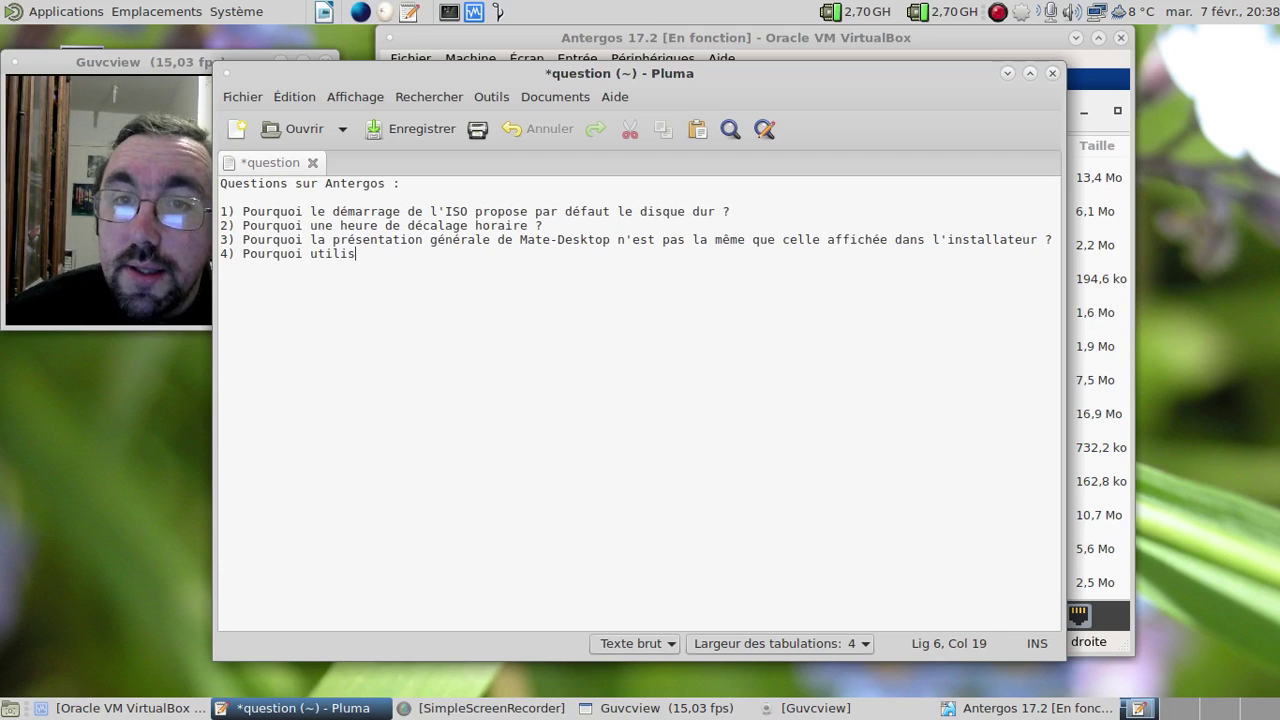
pyautogui.write('er un dépot spécial')
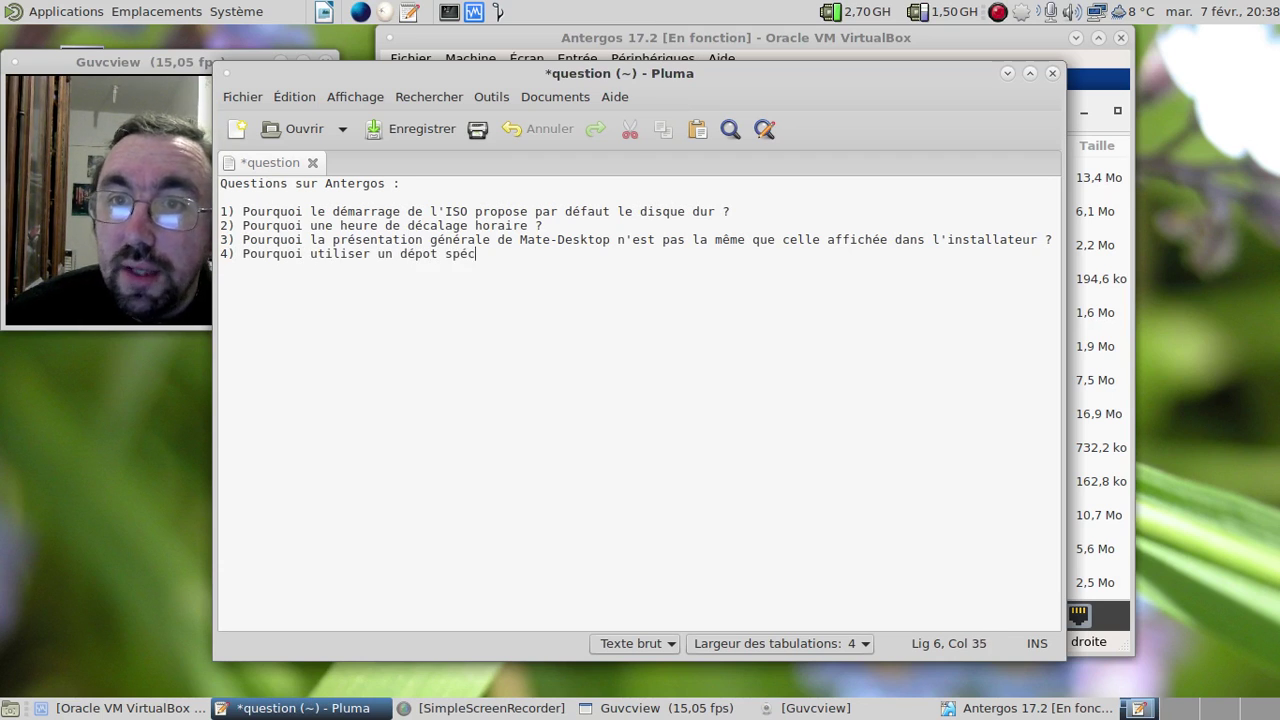
pyautogui.press('BackSpace')
pyautogui.press('BackSpace')
pyautogui.write('fique po')
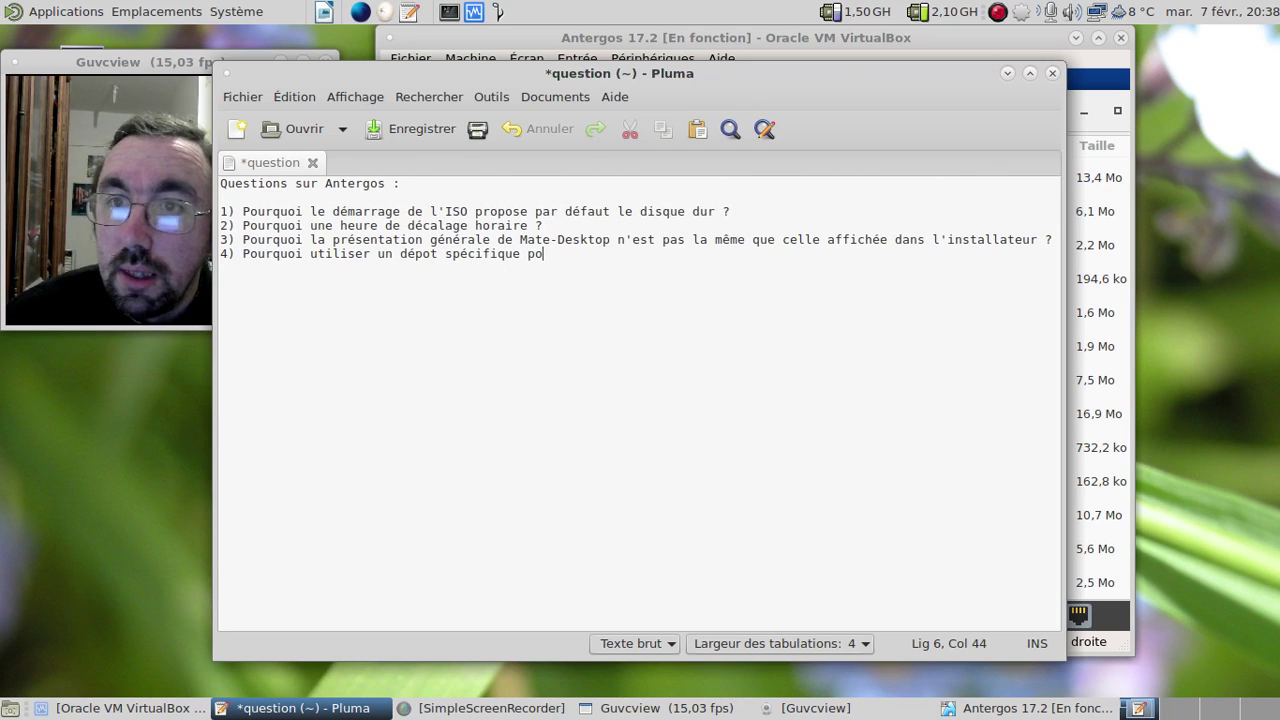
pyautogui.write('ur des paquets exis')
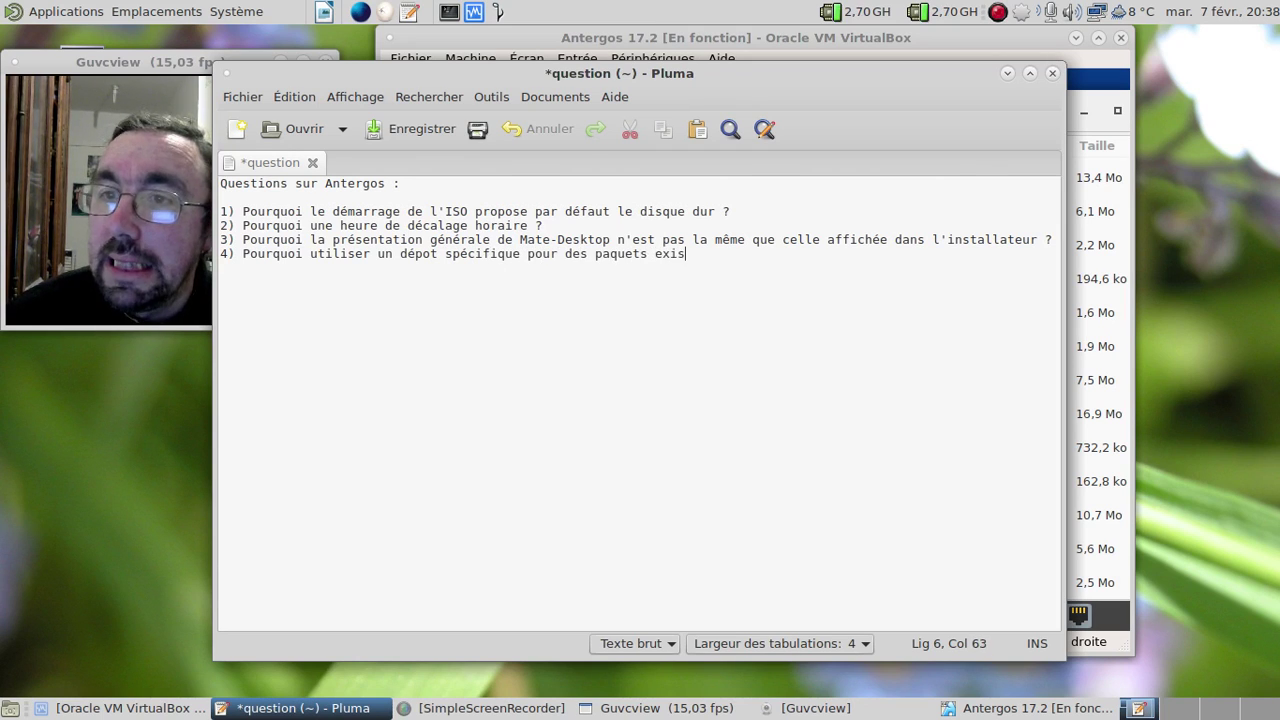
pyautogui.write('tants dans les ')
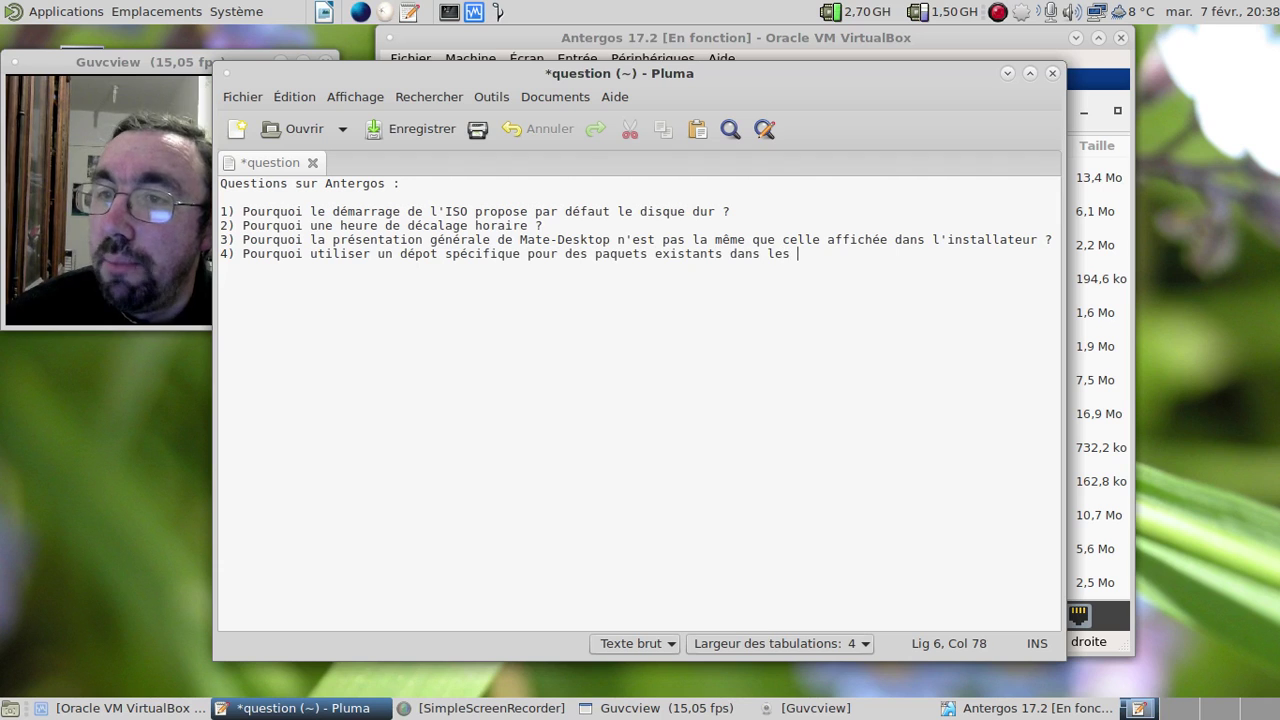
pyautogui.write('dépots officiels ?')
pyautogui.hotkey('ctrl', 's')
# Step: Return to the Antergos virtual machine, view the installed, orphan and foreign packages in the package manager, and close it
pyautogui.hotkey('alt', 'Tab')
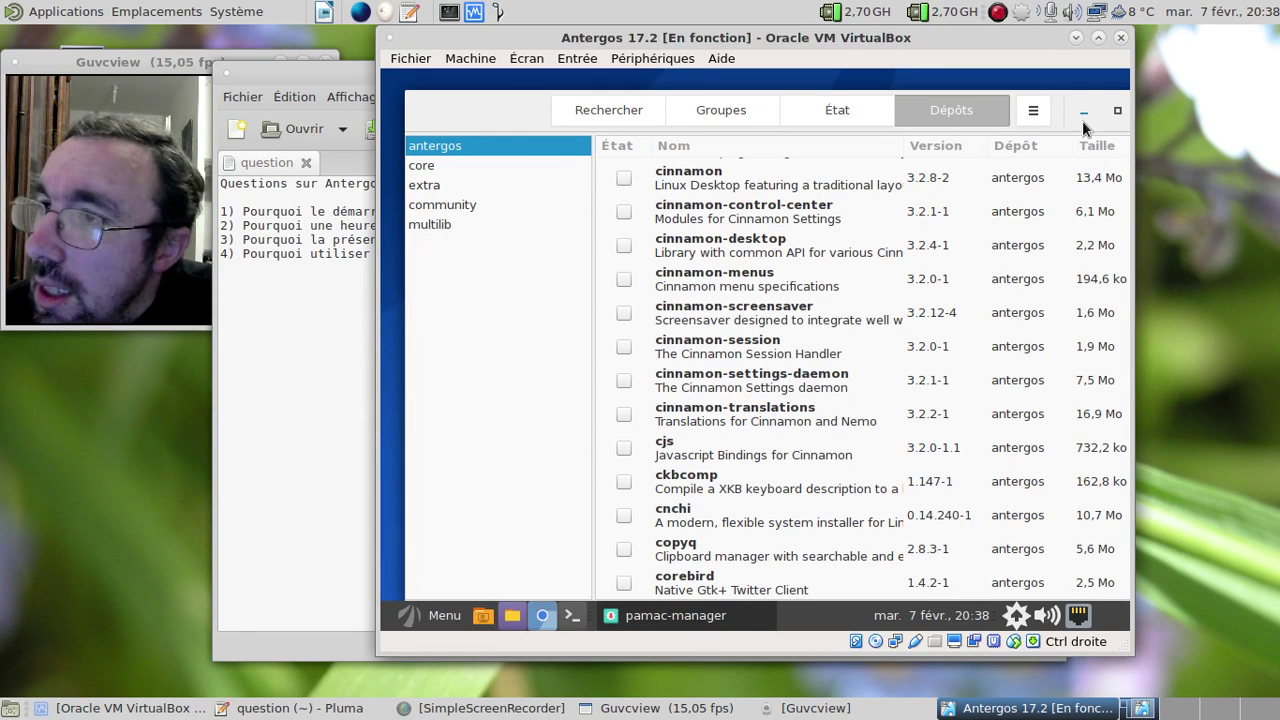
pyautogui.click(830, 112)
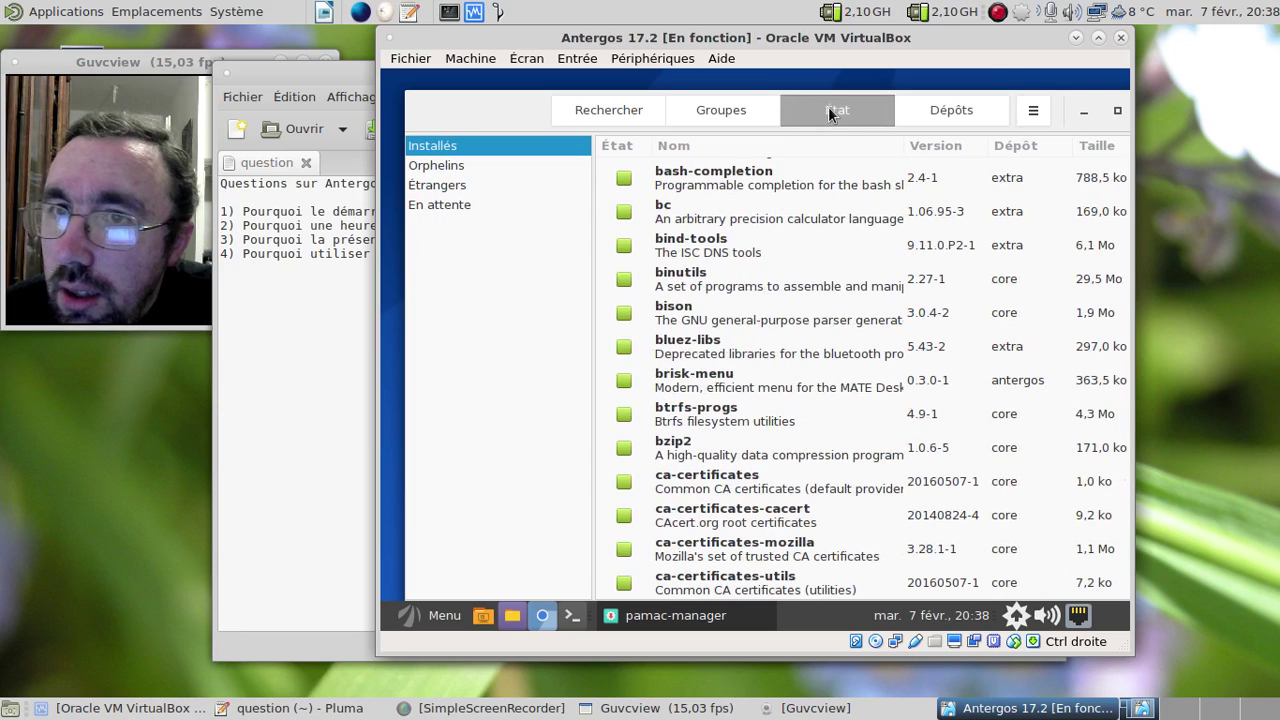
pyautogui.click(465, 175)
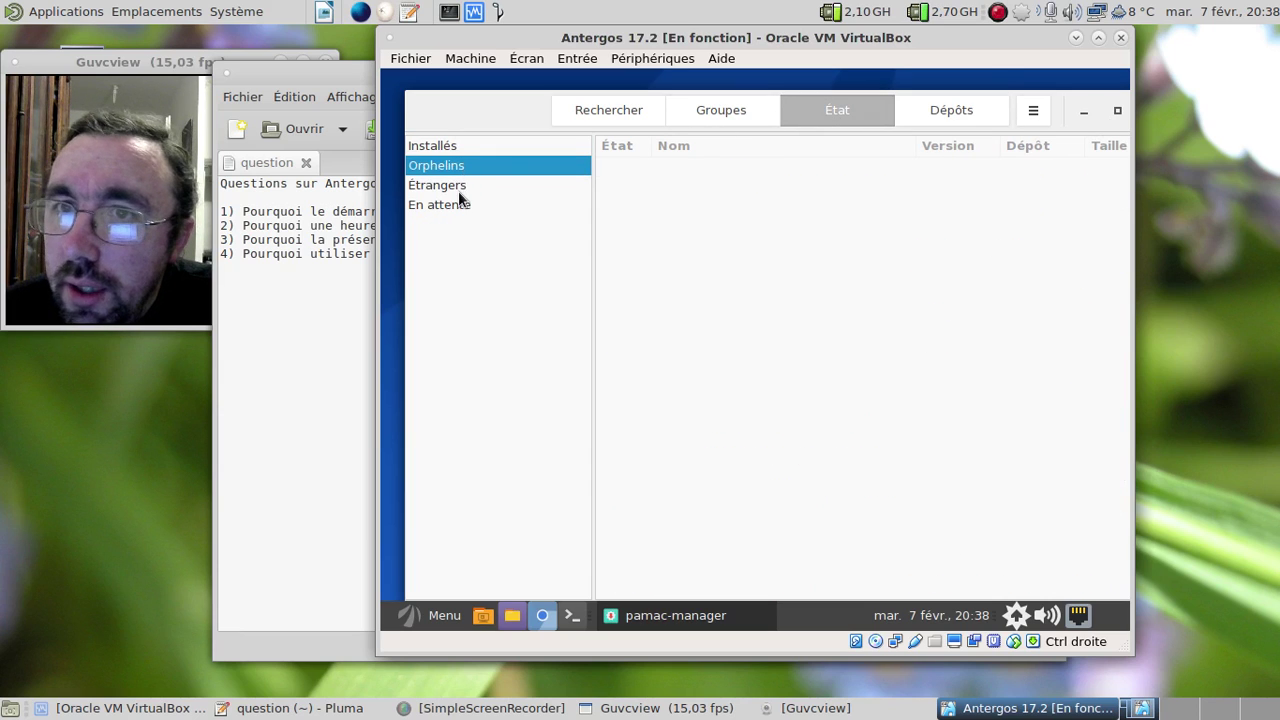
pyautogui.click(458, 188)
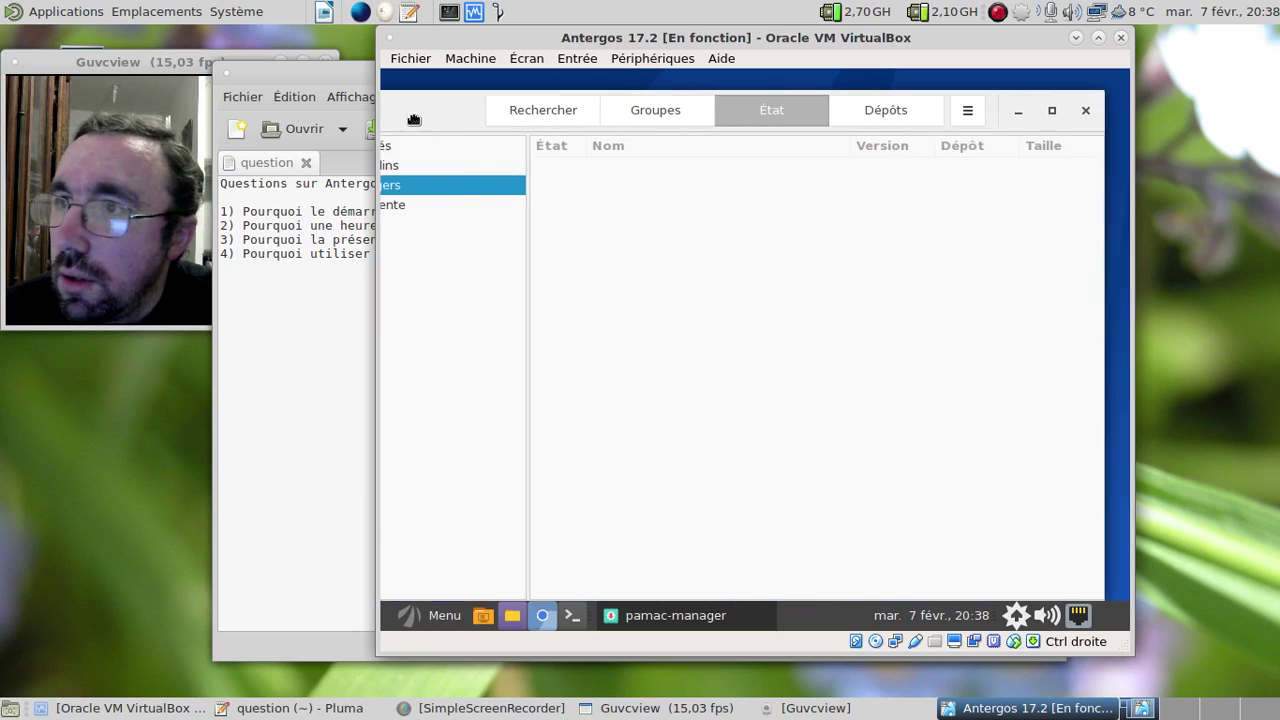
pyautogui.click(1043, 111)
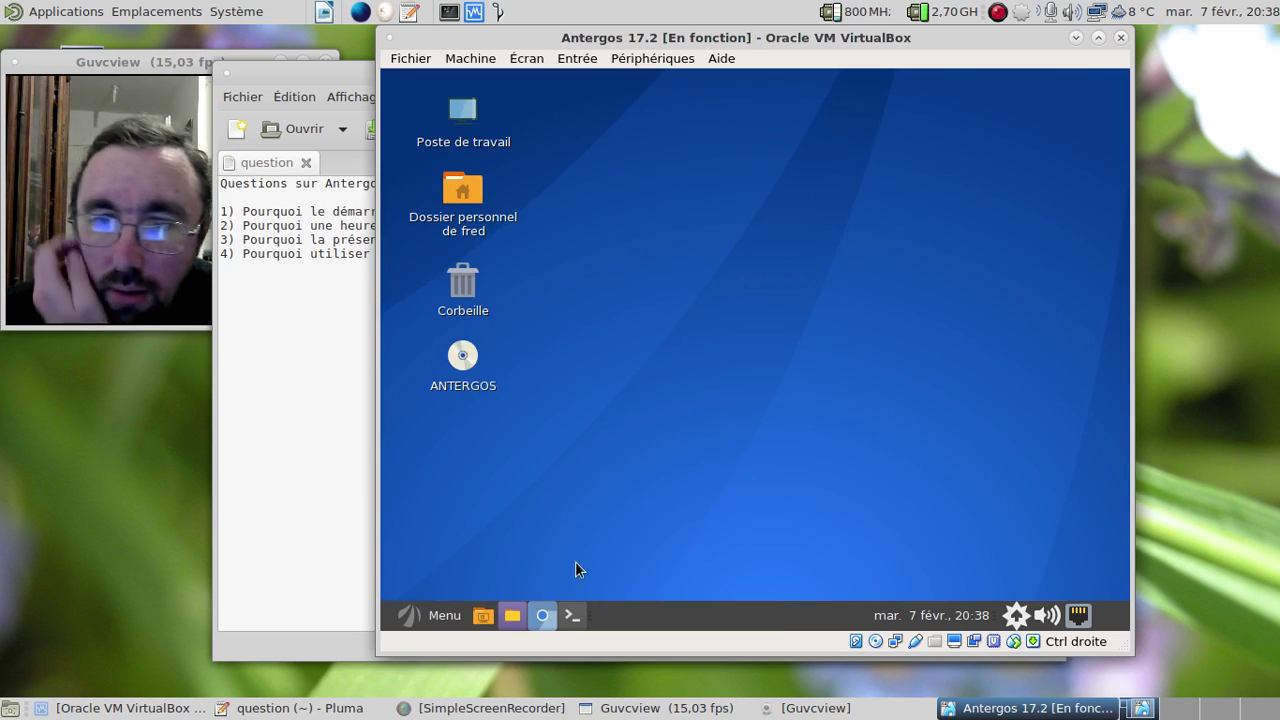
# Step: Open /etc/pacman.conf in Pluma from a terminal and examine it down to the antergos repository section
pyautogui.click(583, 617)
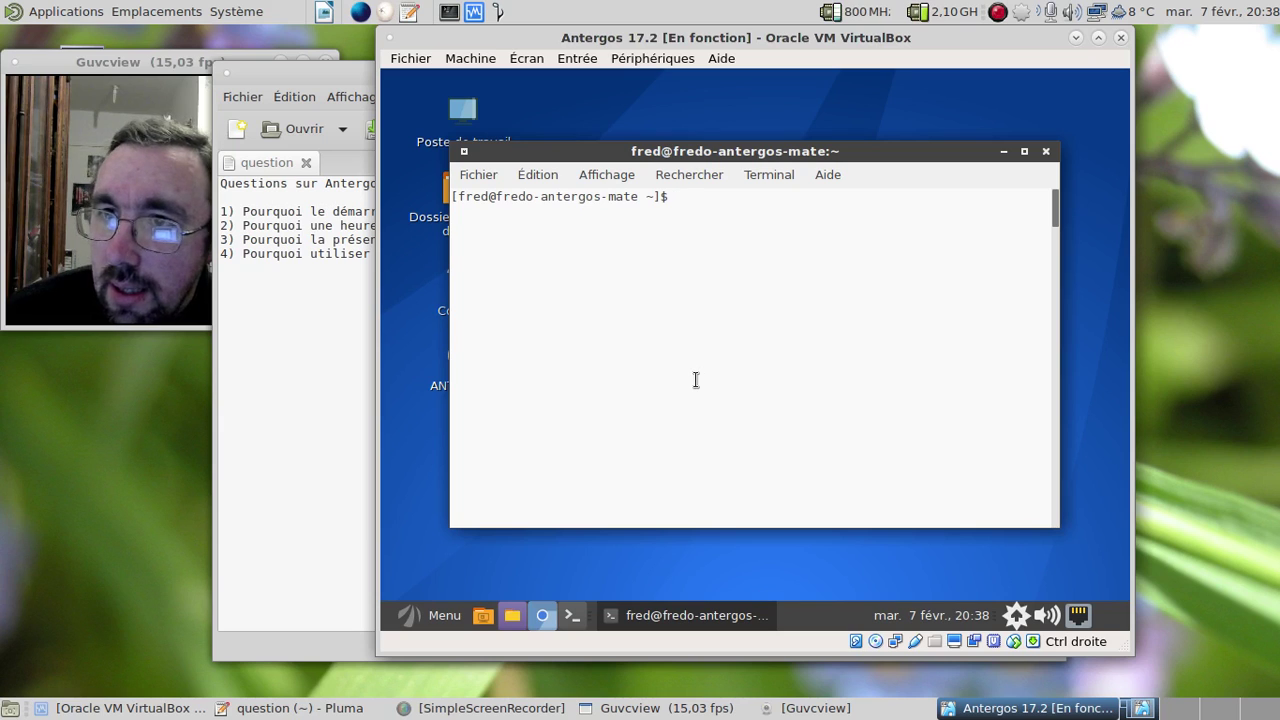
pyautogui.write('plmu')
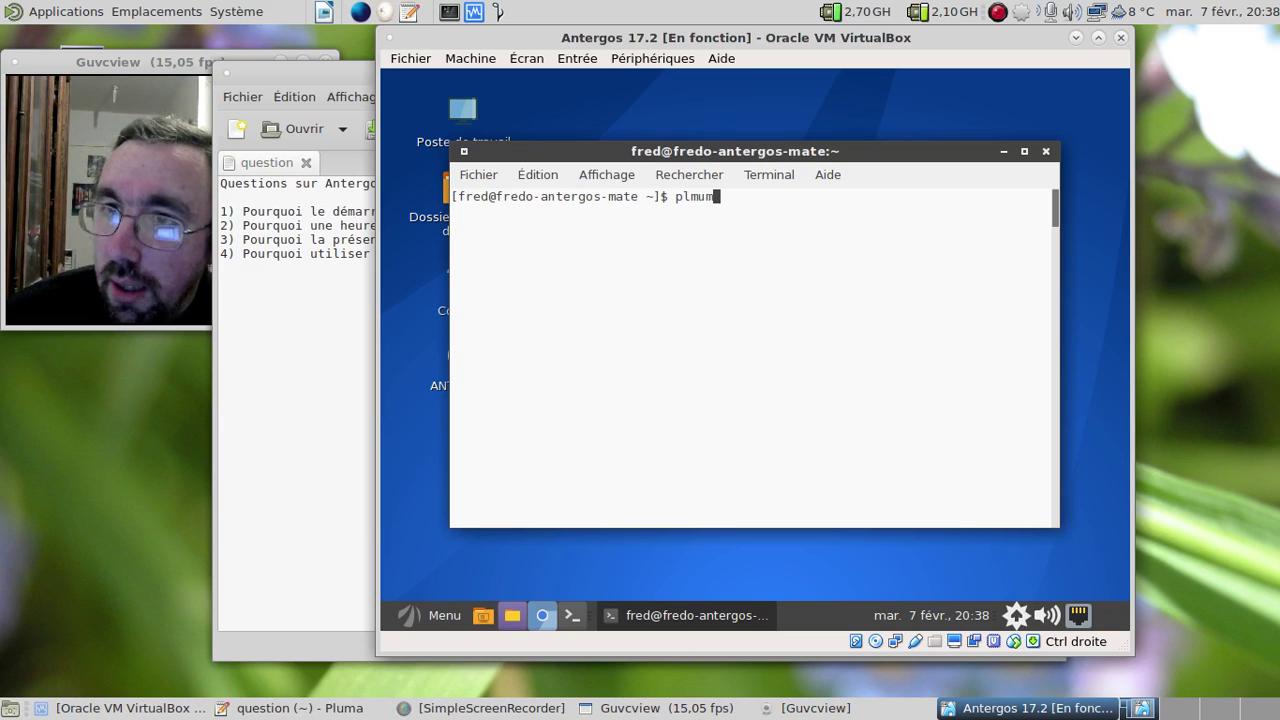
pyautogui.press('BackSpace')
pyautogui.write('uma')
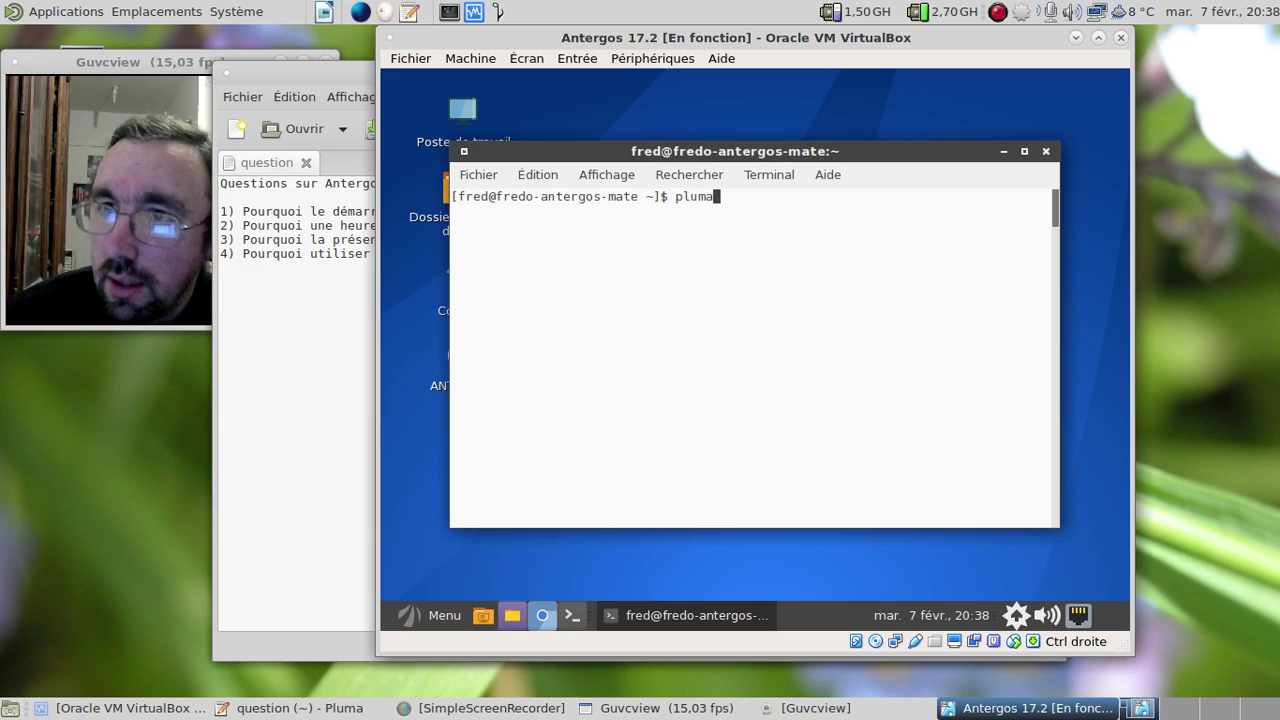
pyautogui.write(' /etc/pacman.conf')
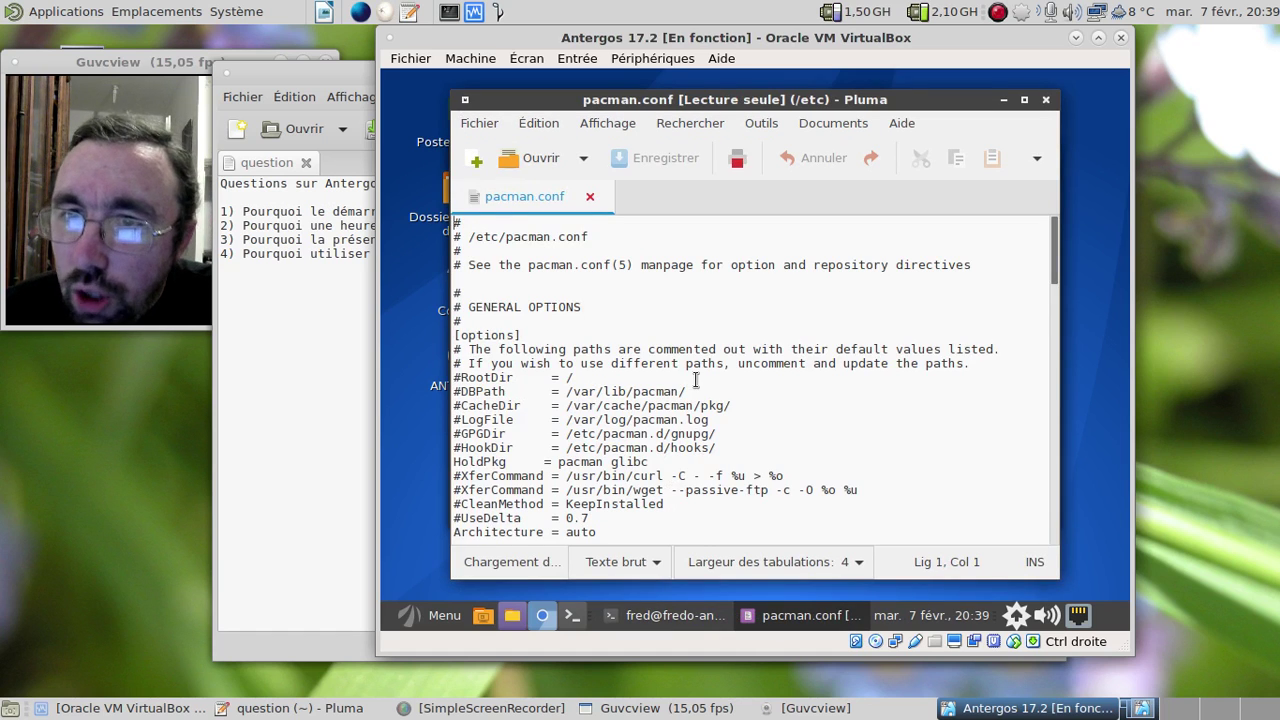
pyautogui.scroll(-6, 696, 380)
pyautogui.scroll(-3, 691, 376)
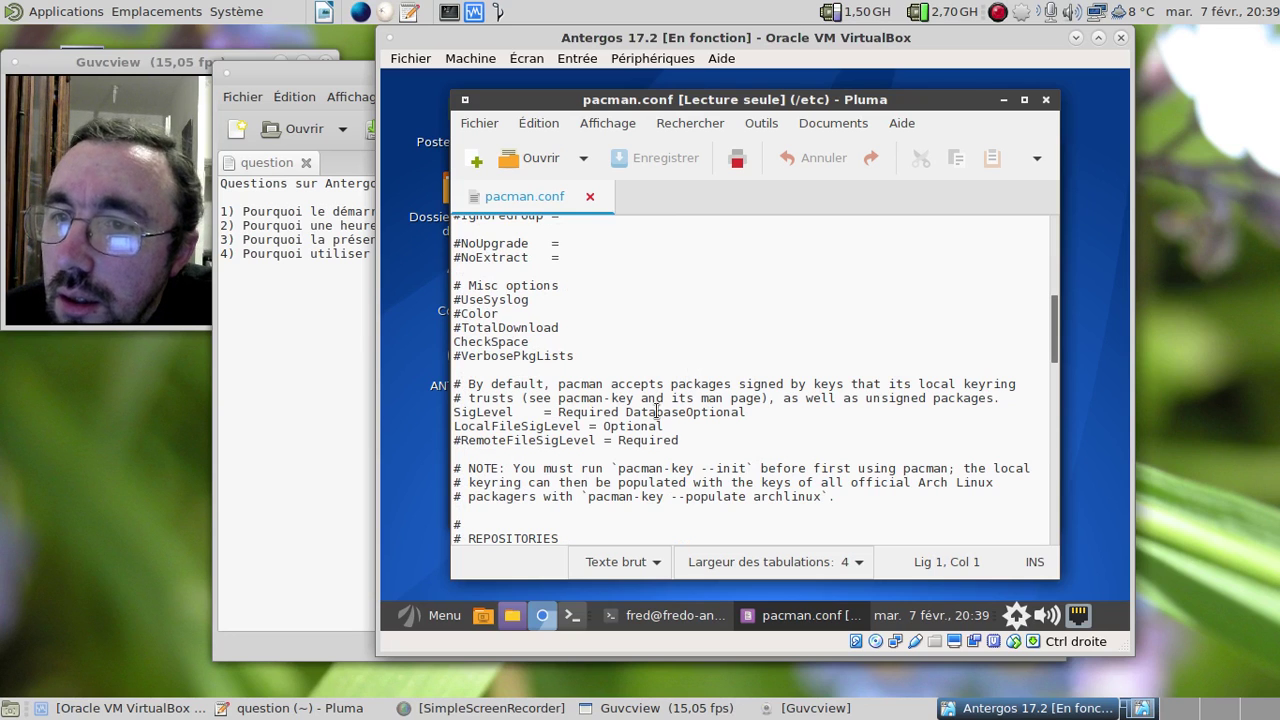
pyautogui.scroll(-5, 721, 404)
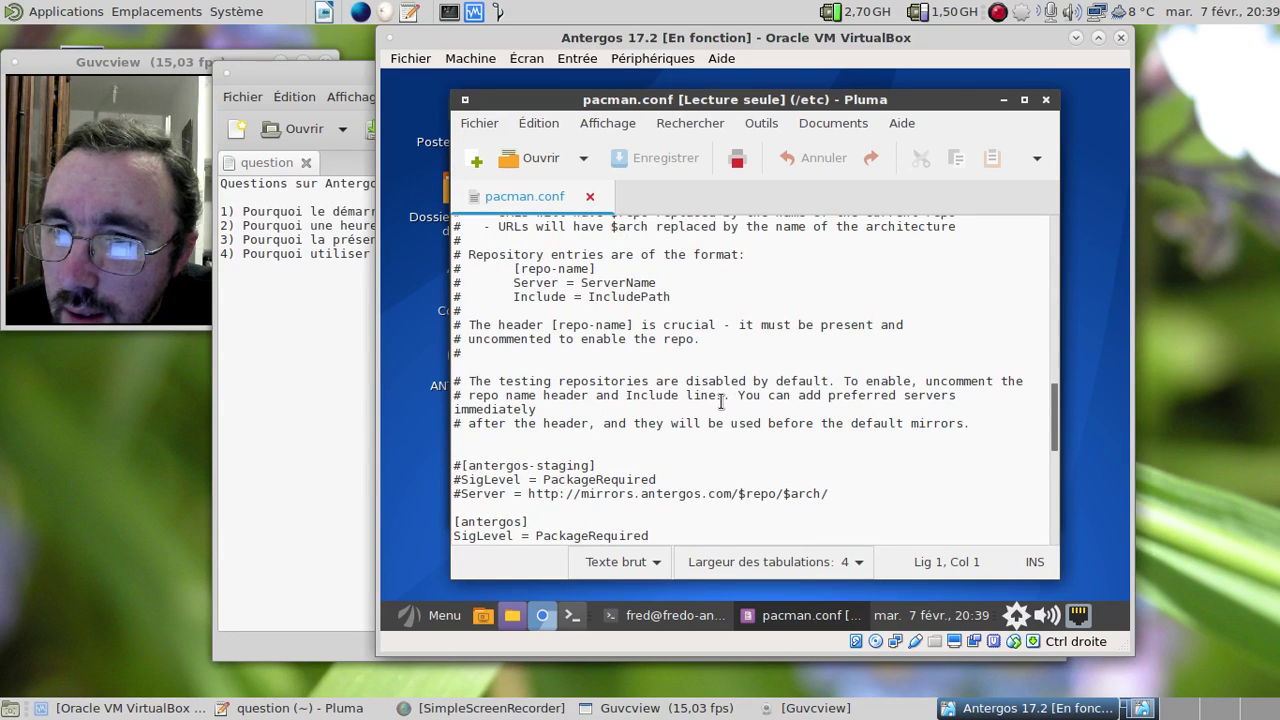
pyautogui.scroll(-1, 721, 401)
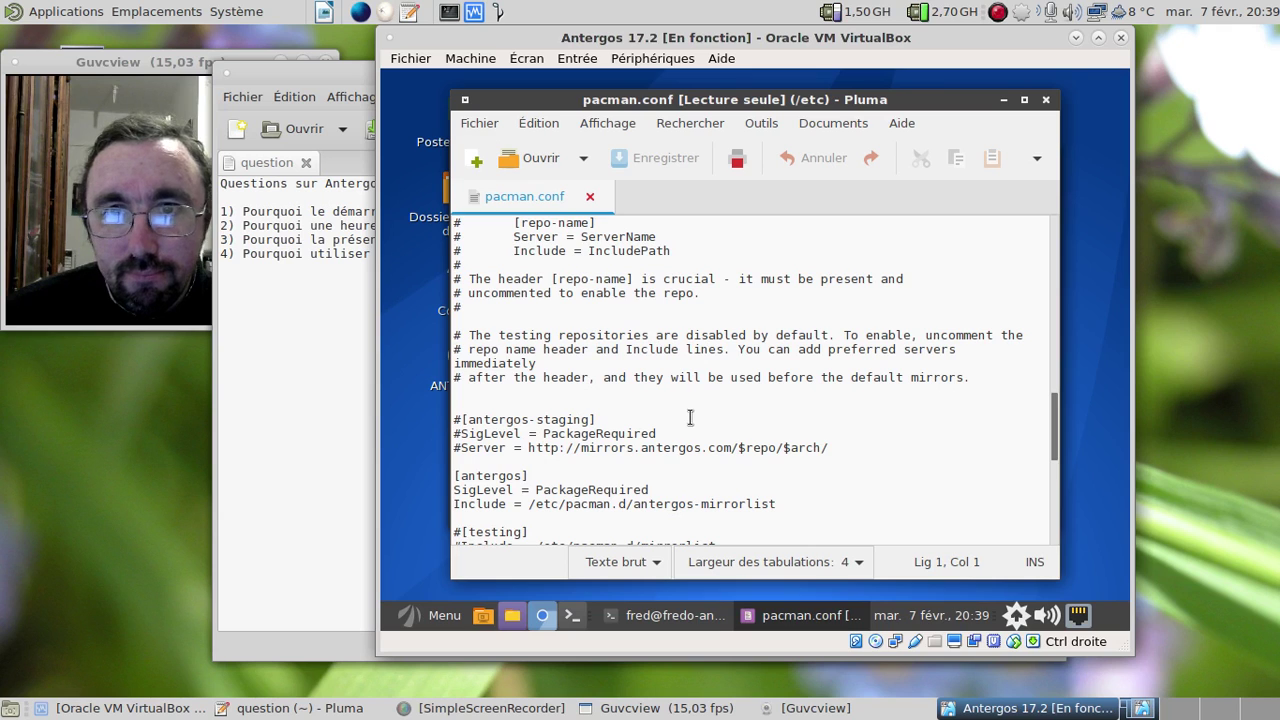
# Step: In the host's question file, add "5) Pourquoi imposer un dépot tiers qui écrase les dépots officiels ?" and save it
pyautogui.click(346, 331)
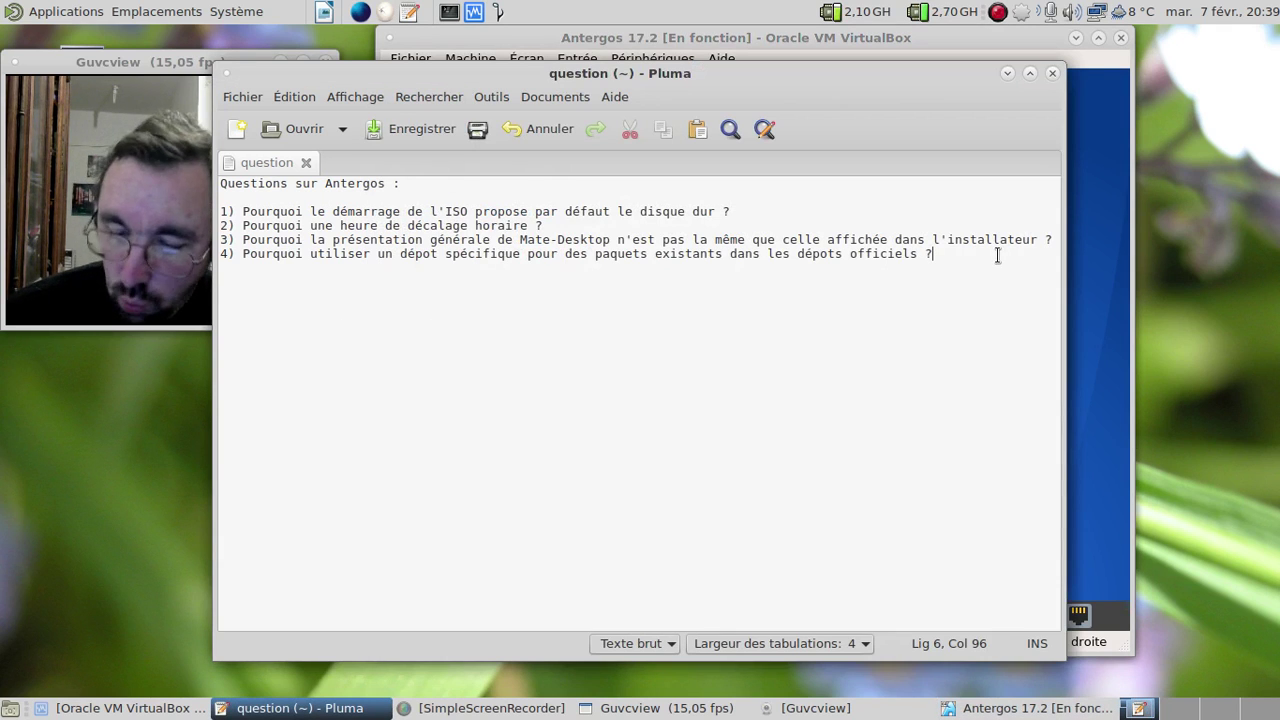
pyautogui.press('Return')
pyautogui.write('56')
pyautogui.write(' p')
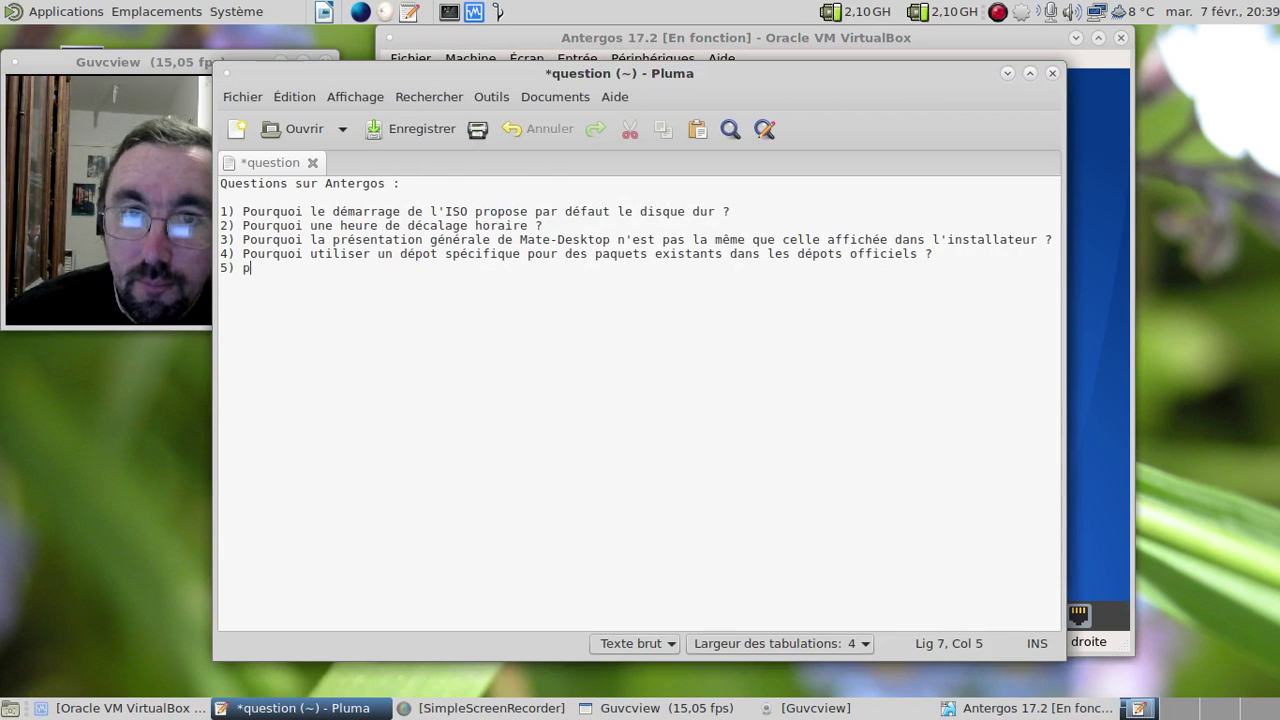
pyautogui.write('ourquoi imposer un dépot tiers sur l')
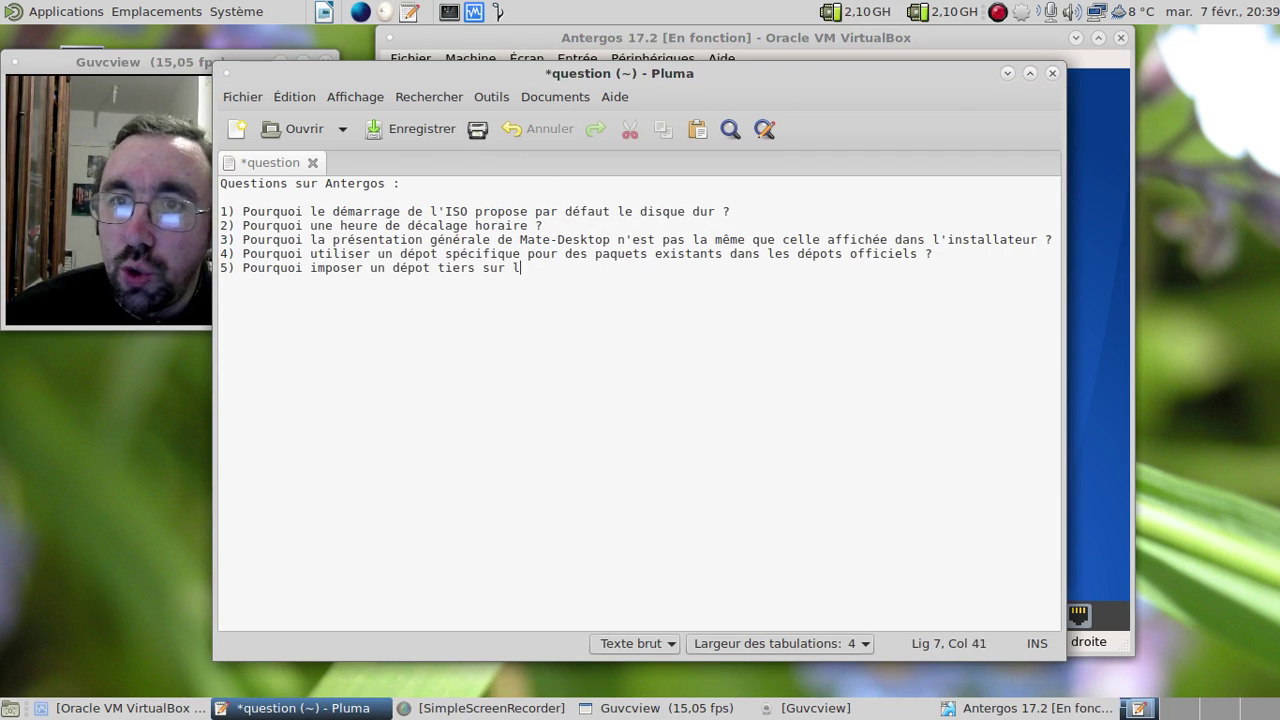
pyautogui.press('BackSpace')
pyautogui.press('BackSpace')
pyautogui.press('BackSpace')
pyautogui.press('BackSpace')
pyautogui.press('BackSpace')
pyautogui.write('qui écr')
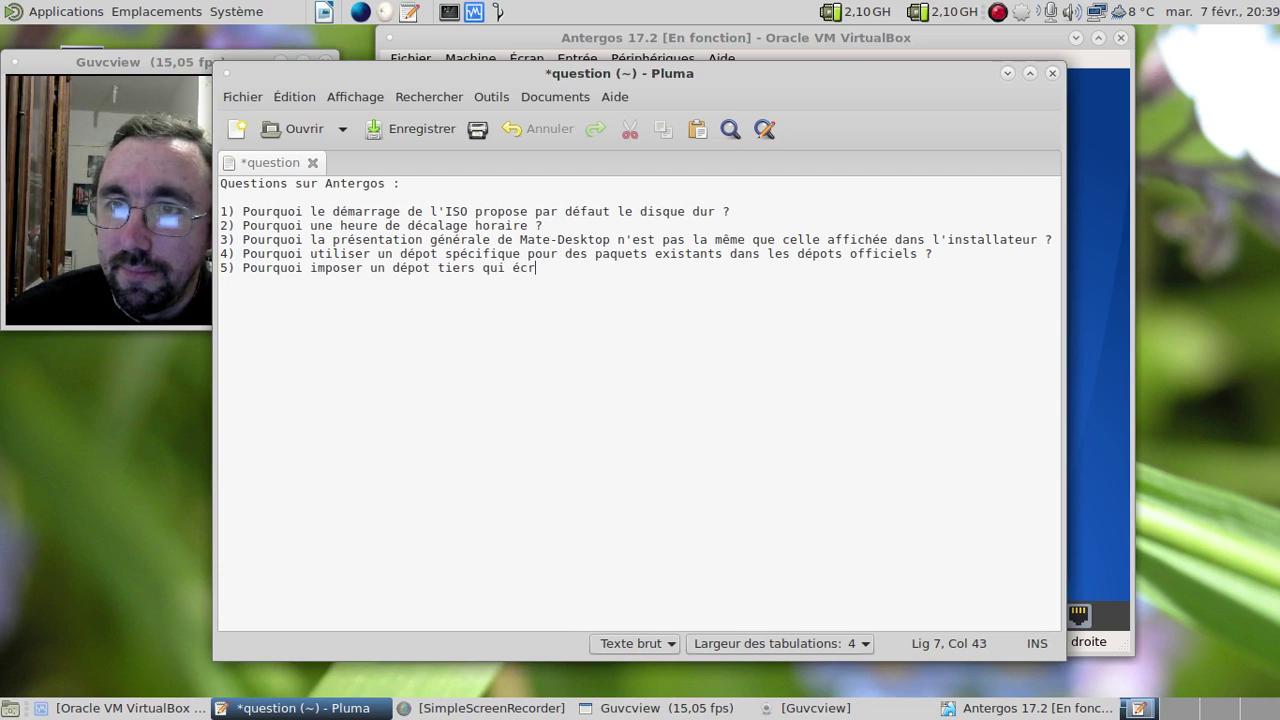
pyautogui.write('ase les dépots officiel')
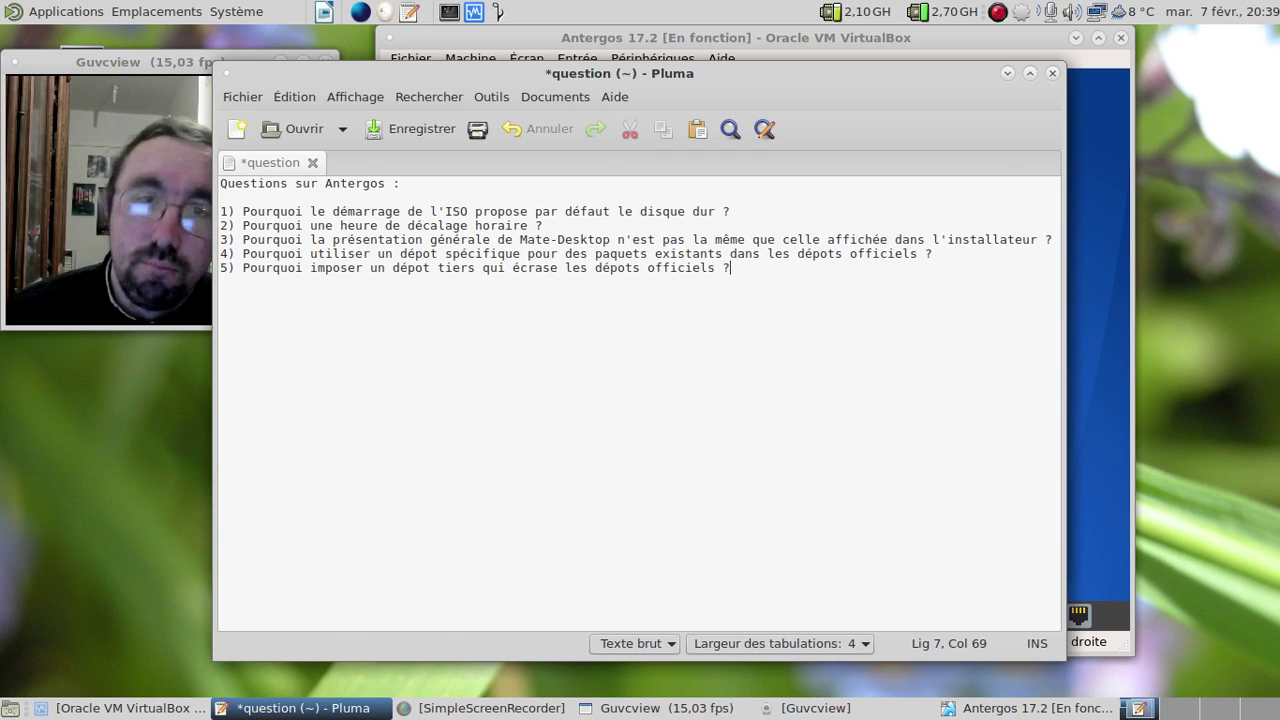
pyautogui.write('s ?')
pyautogui.hotkey('ctrl', 's')
# Step: Return to the virtual machine and examine the remaining repository entries in pacman.conf, down to the multilib and custom sections
pyautogui.hotkey('alt', 'Tab')
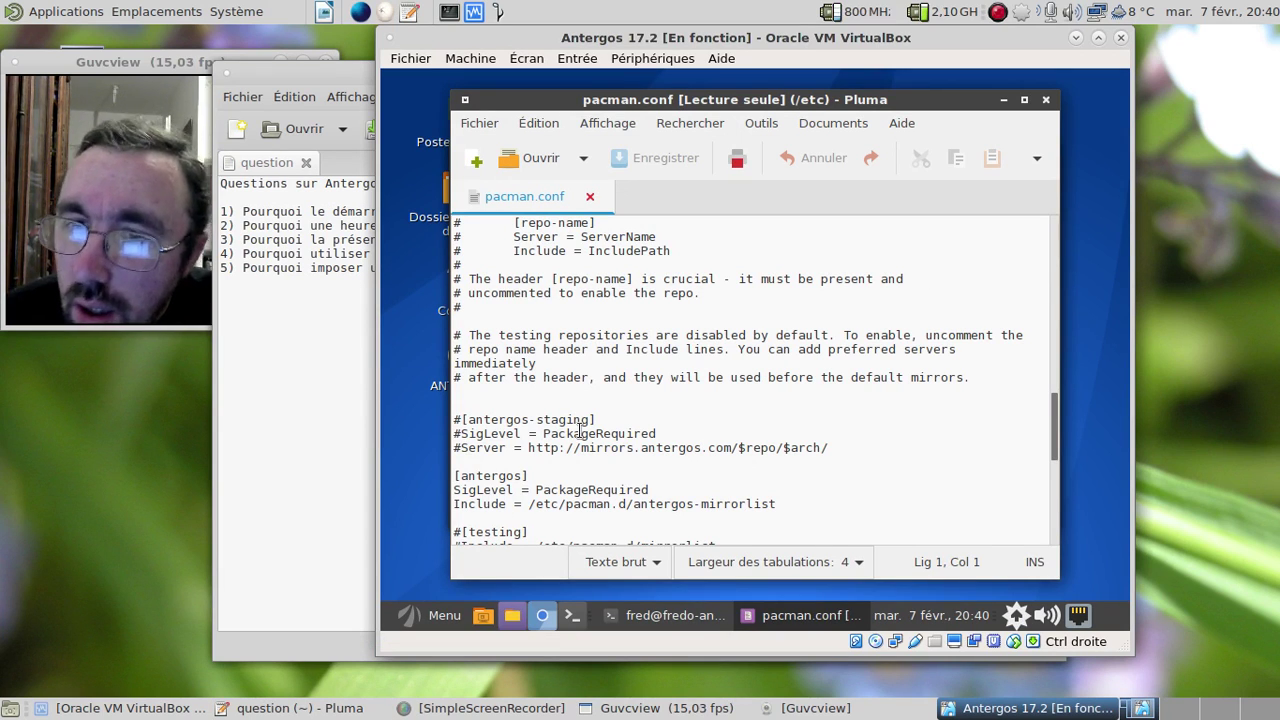
pyautogui.scroll(-6, 821, 450)
pyautogui.scroll(-4, 821, 450)
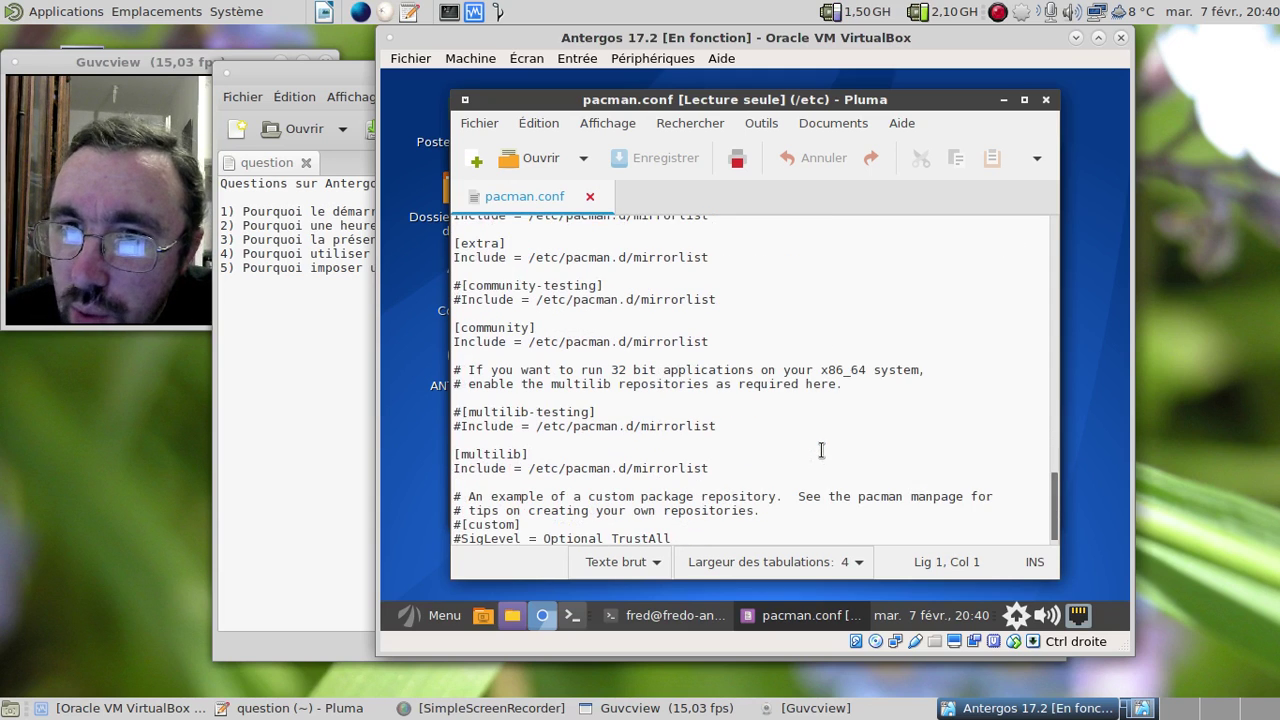